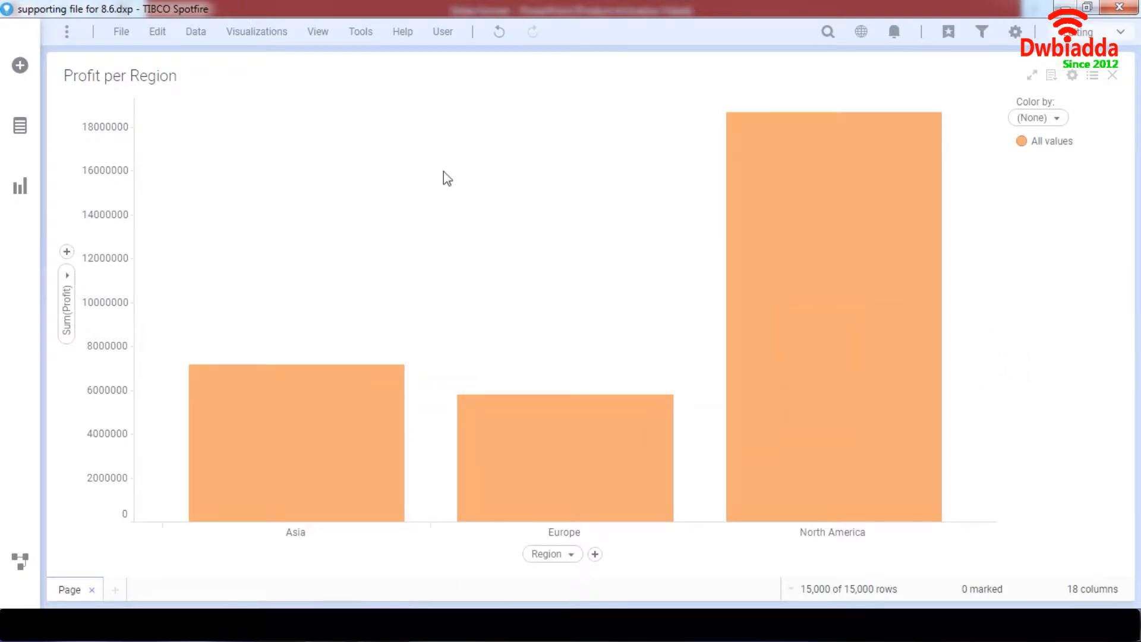
Show the filters for the Profit per Region bar chart's data.
{"action": "left_click", "coordinate": [314, 34]}
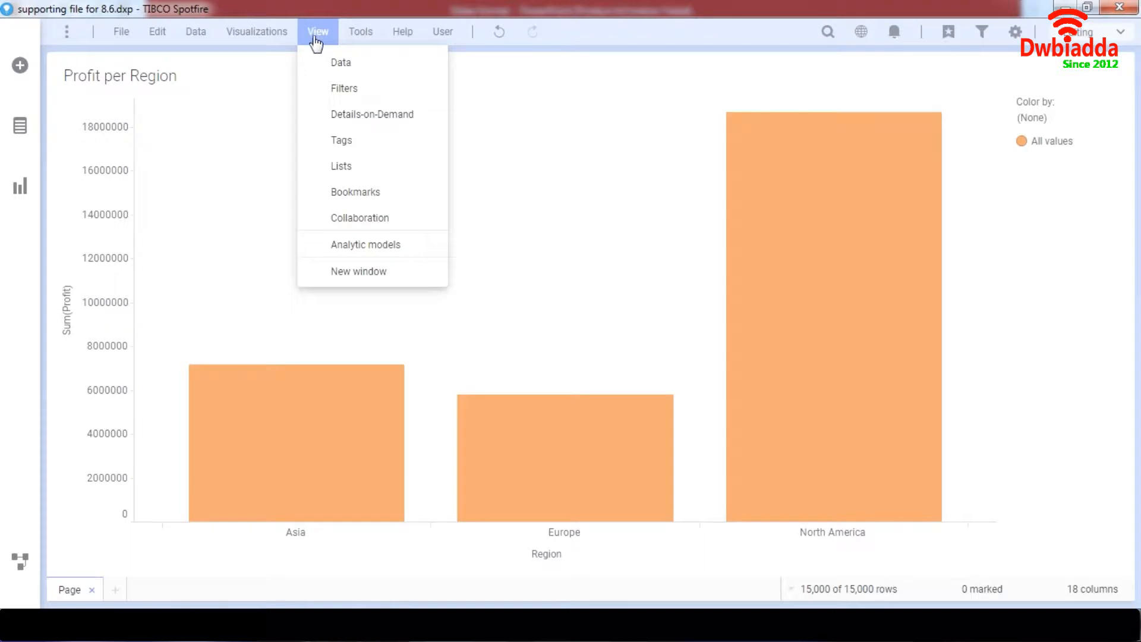
{"action": "left_click", "coordinate": [344, 90]}
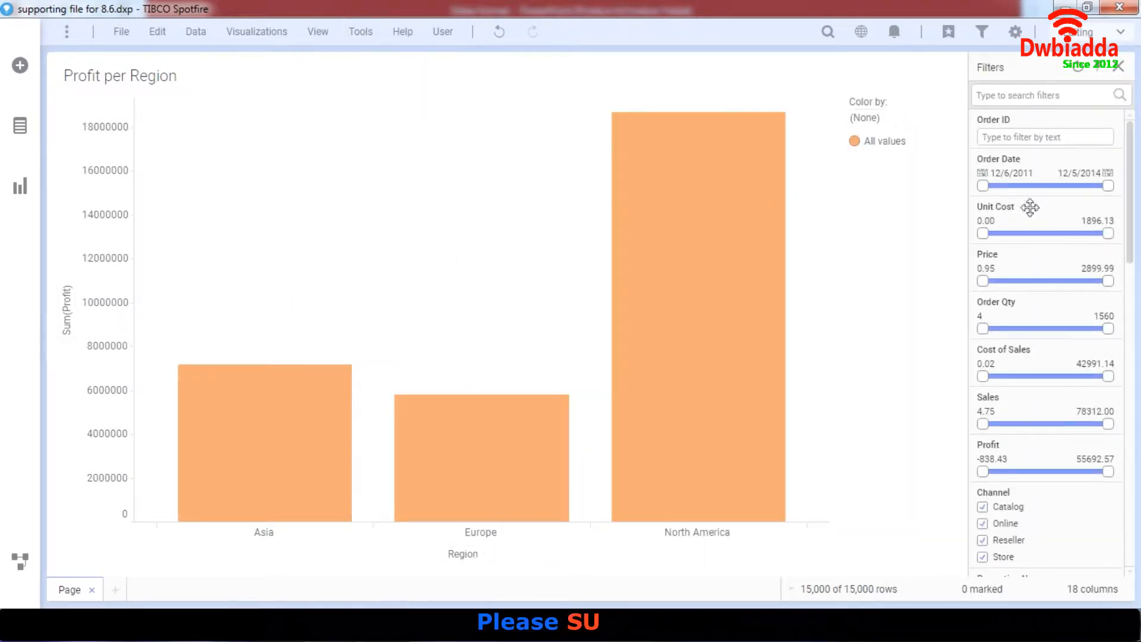
Try filtering with an Order Date start of 5/6/2013 and a Unit Cost minimum of 791.03, and restore both full ranges.
{"action": "left_click_drag", "start_coordinate": [983, 186], "coordinate": [1035, 186]}
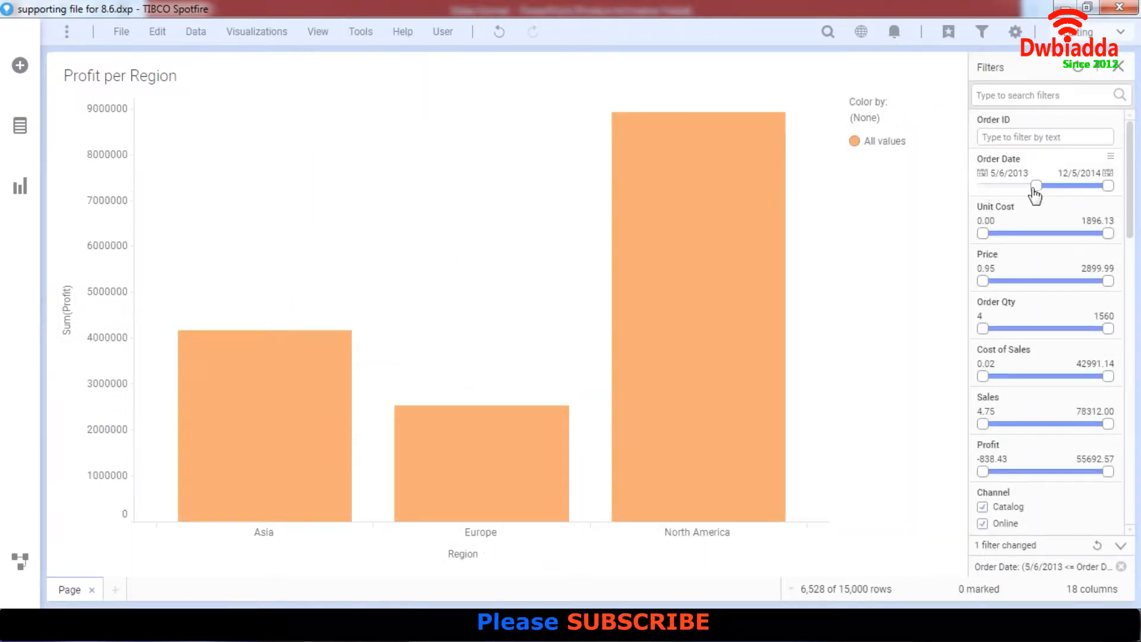
{"action": "left_click_drag", "start_coordinate": [984, 237], "coordinate": [1030, 233]}
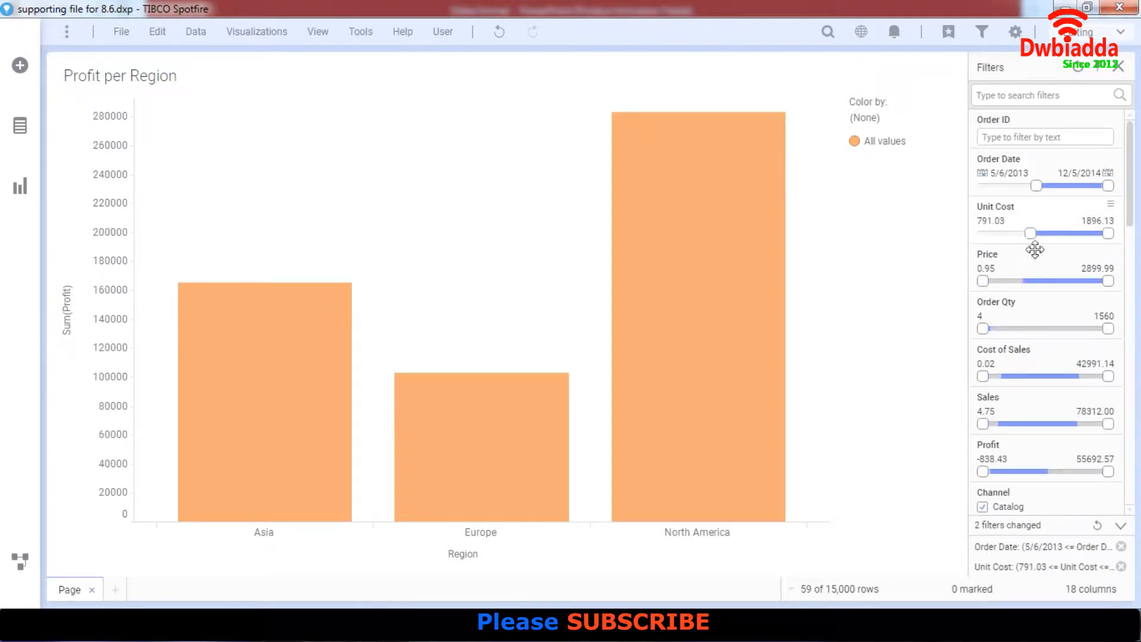
{"action": "mouse_move", "coordinate": [984, 283]}
{"action": "left_mouse_down"}
{"action": "mouse_move", "coordinate": [1020, 290]}
{"action": "mouse_move", "coordinate": [978, 284]}
{"action": "left_mouse_up"}
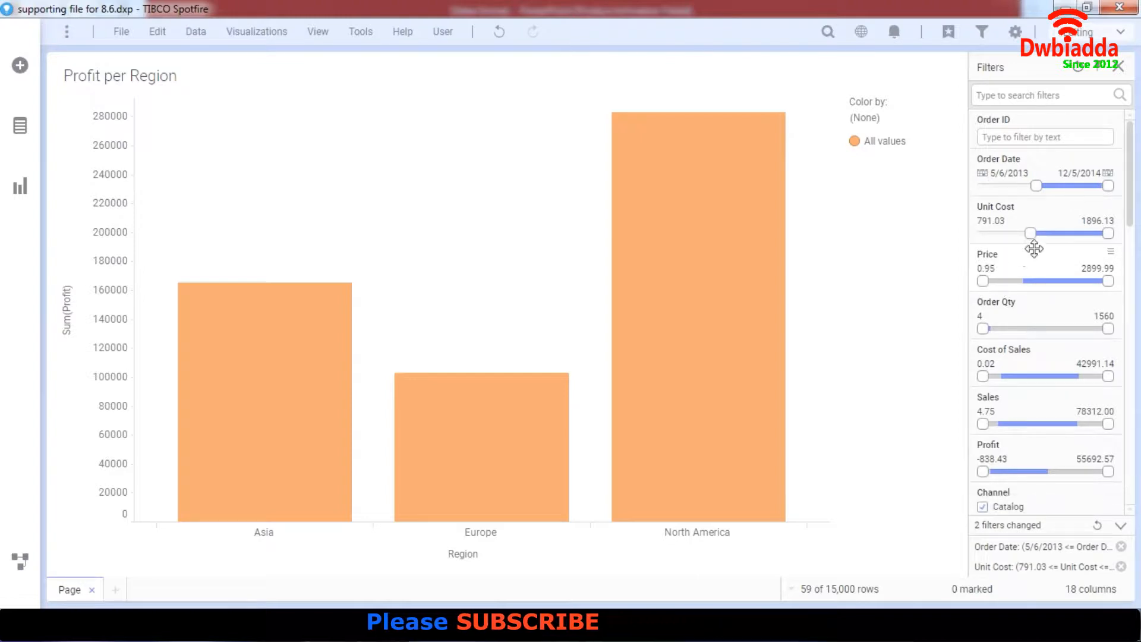
{"action": "left_click_drag", "start_coordinate": [1029, 237], "coordinate": [968, 243]}
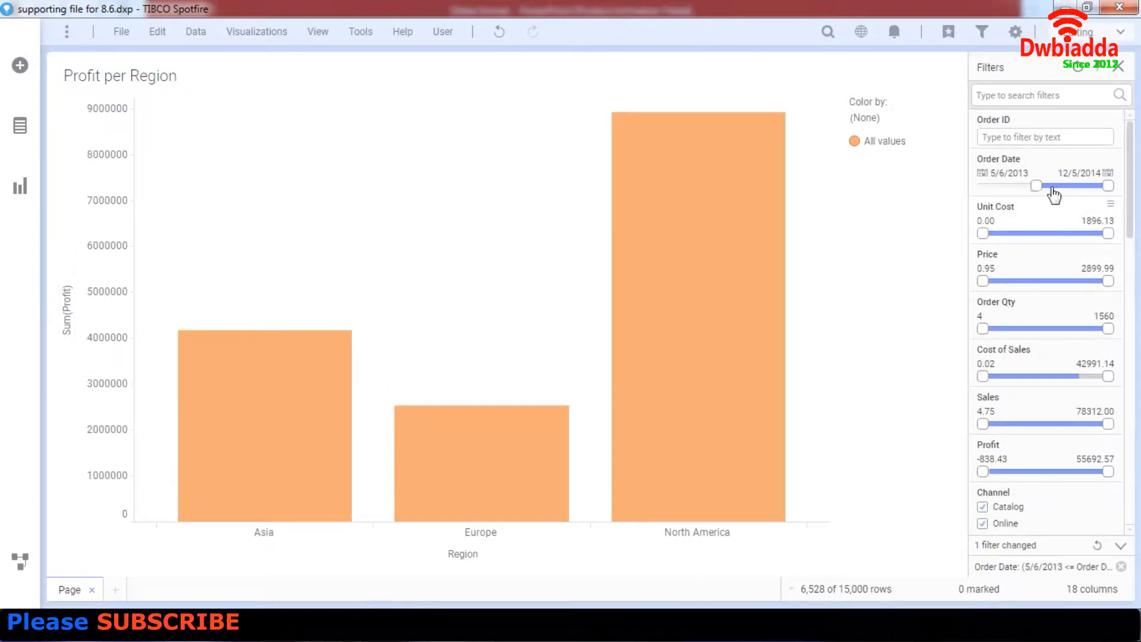
{"action": "left_click_drag", "start_coordinate": [1036, 186], "coordinate": [975, 198]}
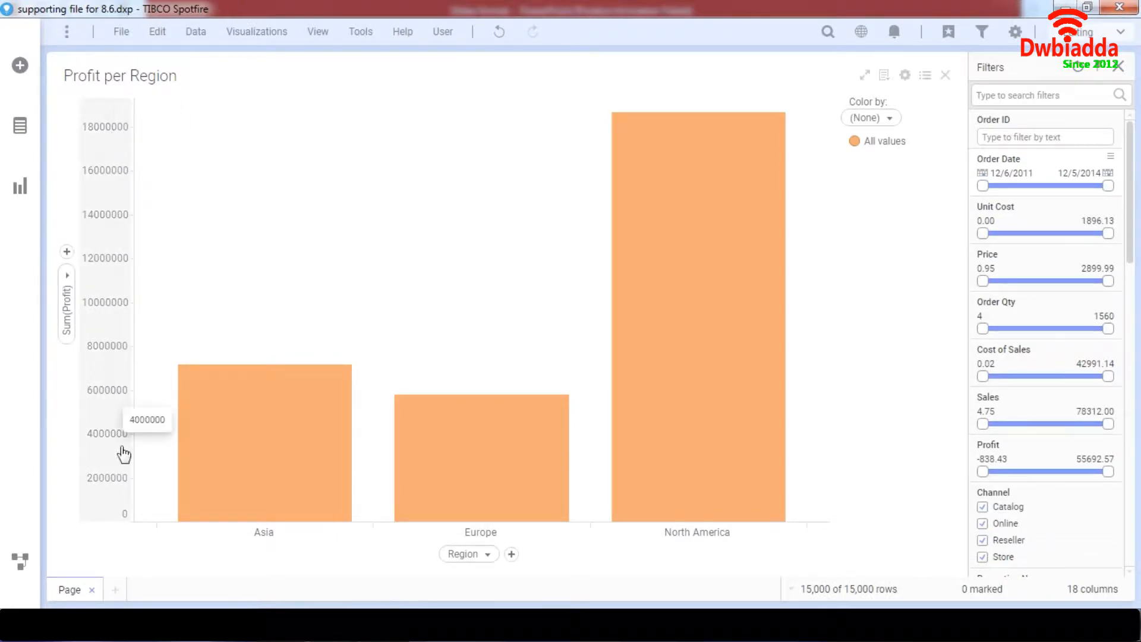
Try a Unit Cost minimum of 1151.64 and Order Qty minimums of 892 and 806, restoring the full range after each.
{"action": "left_click_drag", "start_coordinate": [988, 241], "coordinate": [1053, 239]}
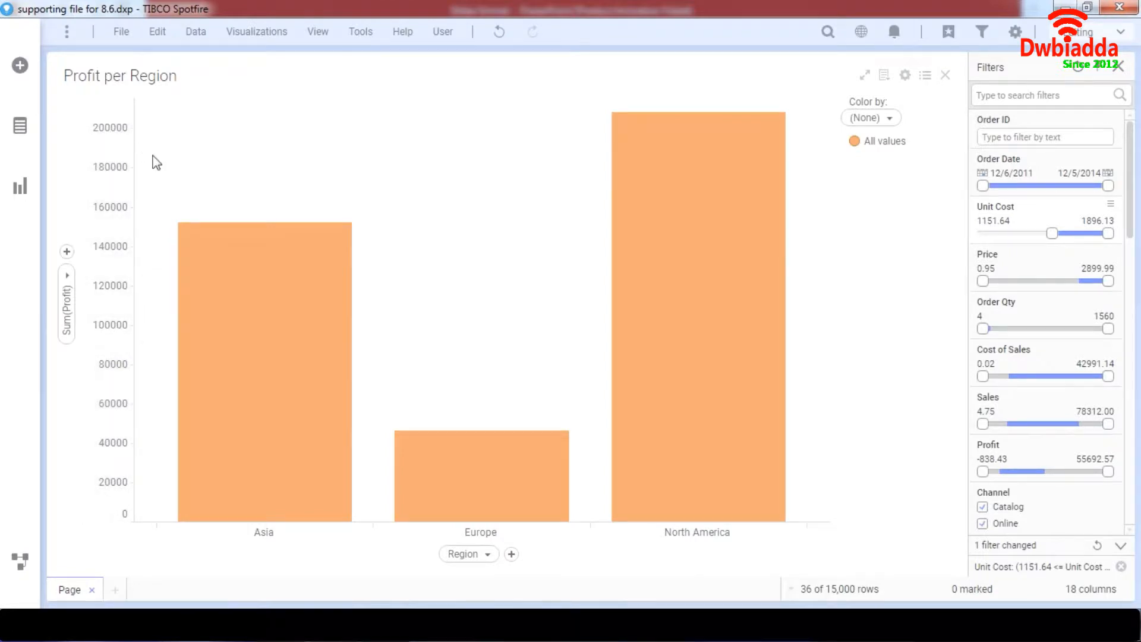
{"action": "left_click_drag", "start_coordinate": [1052, 240], "coordinate": [968, 241]}
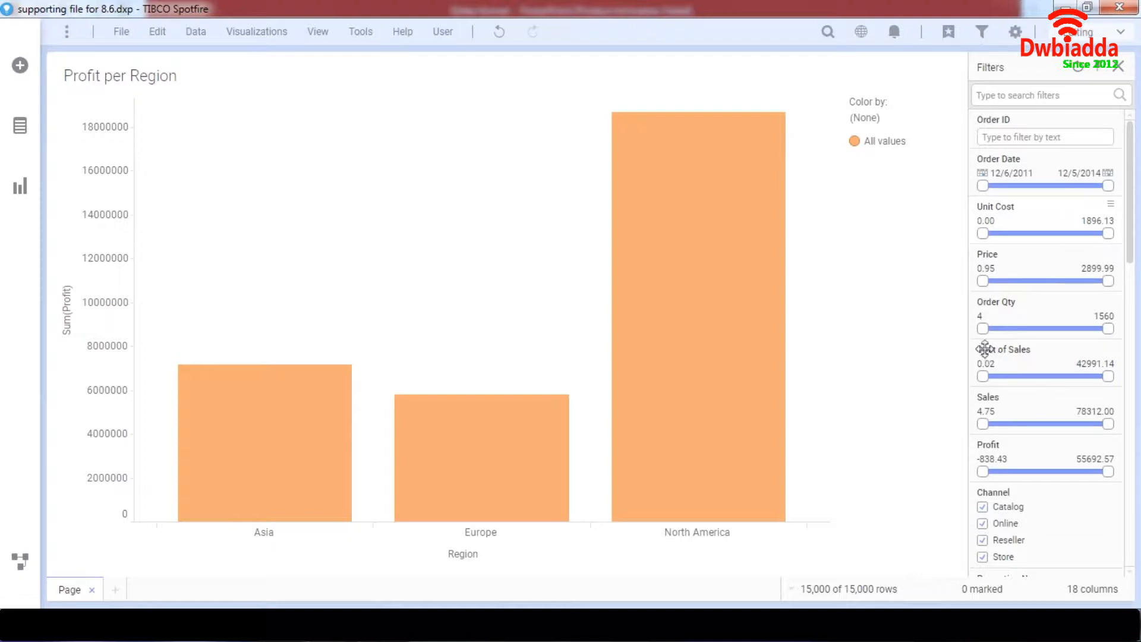
{"action": "left_click_drag", "start_coordinate": [995, 331], "coordinate": [1053, 335]}
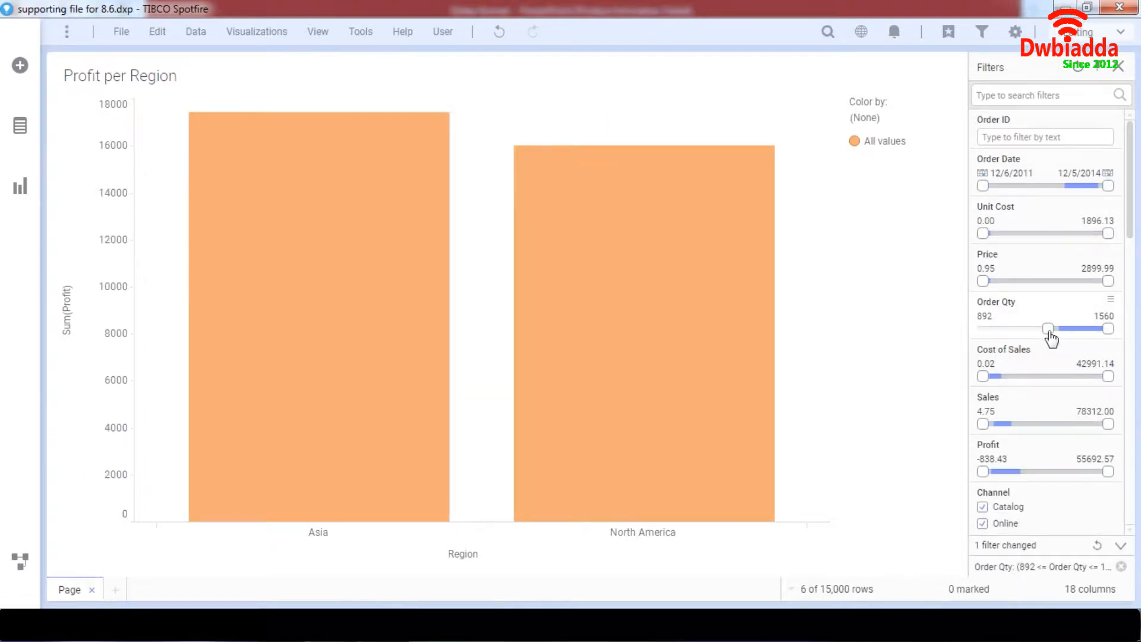
{"action": "left_click_drag", "start_coordinate": [1052, 337], "coordinate": [975, 336]}
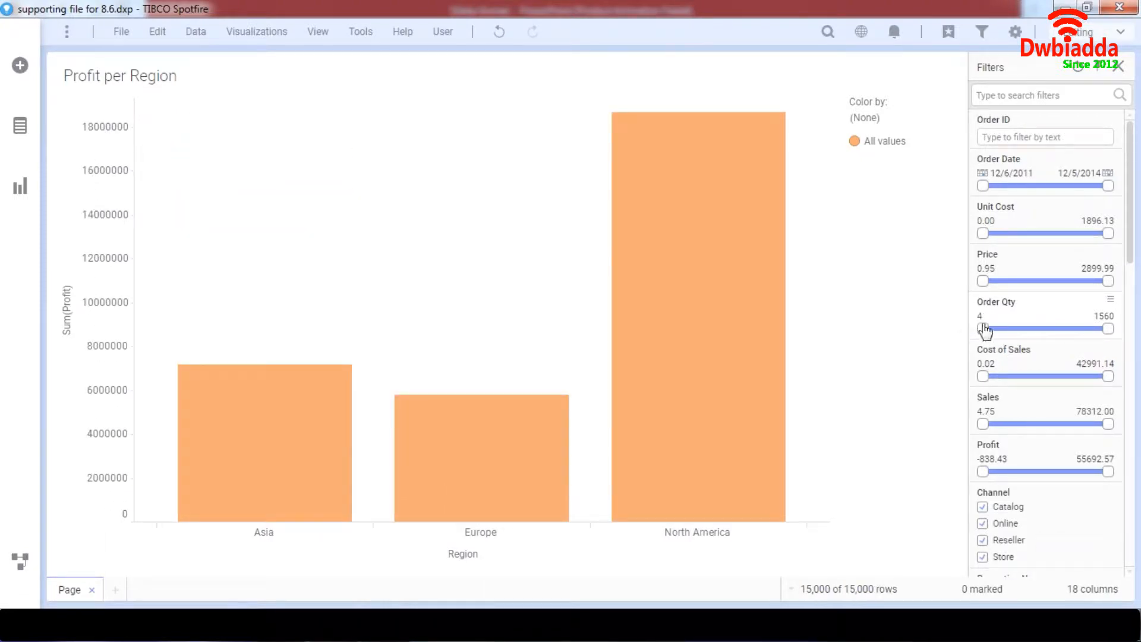
{"action": "left_click_drag", "start_coordinate": [982, 335], "coordinate": [1040, 333]}
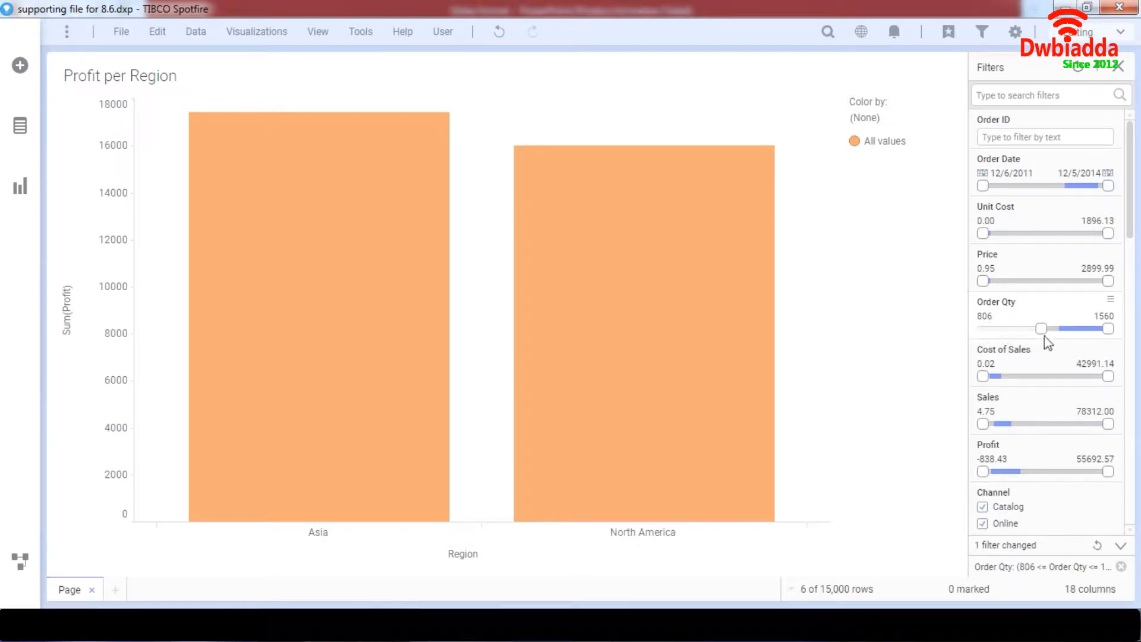
{"action": "left_click_drag", "start_coordinate": [1043, 338], "coordinate": [967, 339]}
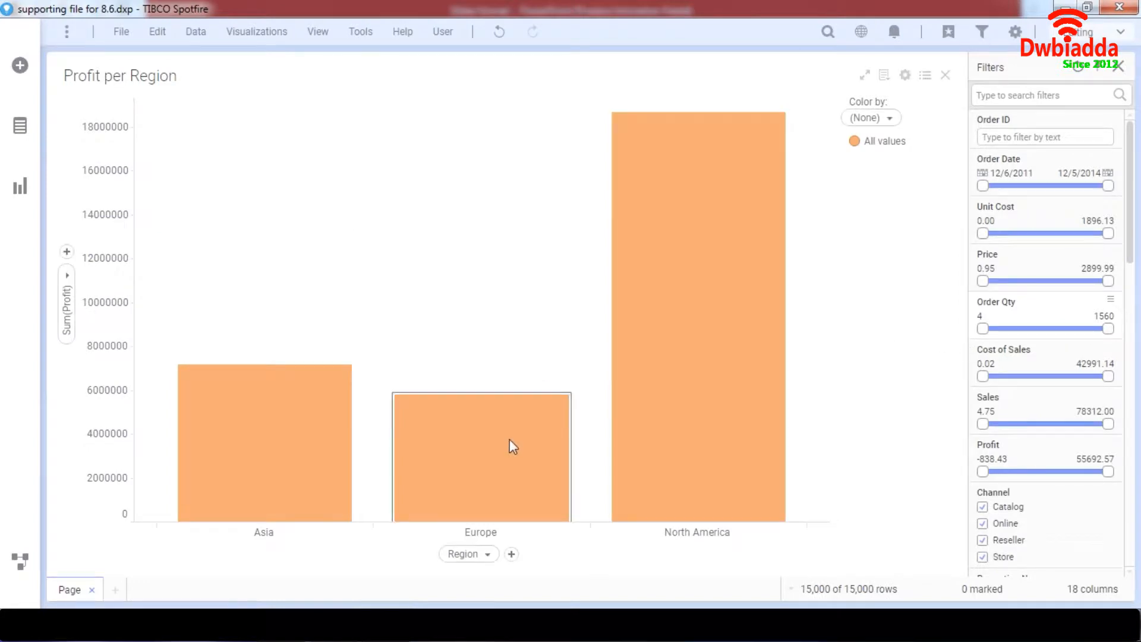
{"action": "mouse_move", "coordinate": [509, 423]}
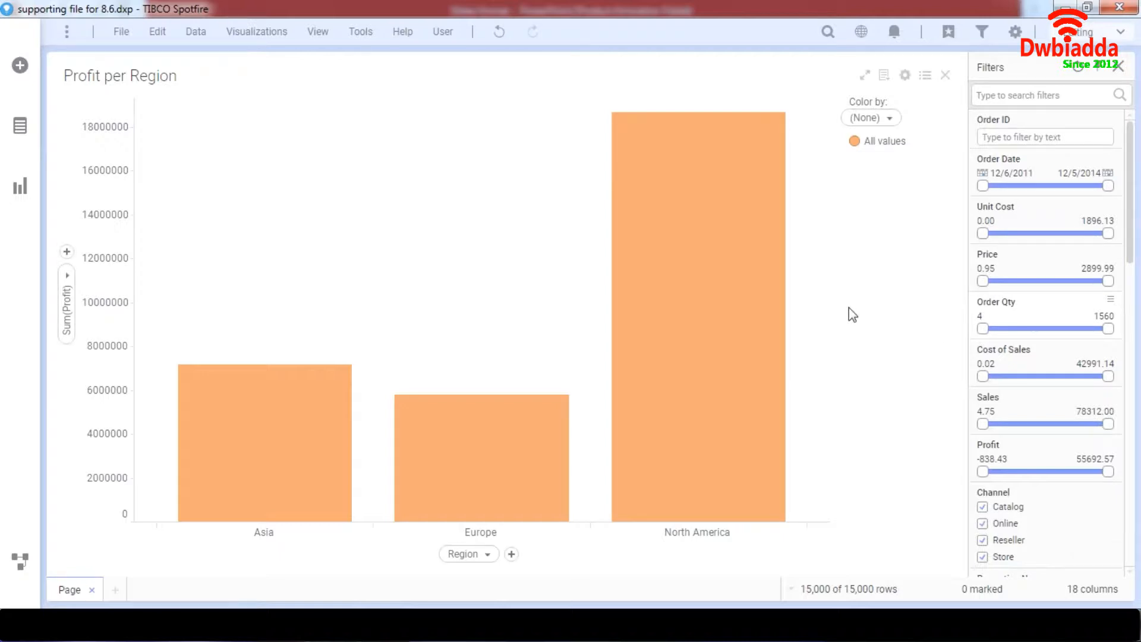
Turn on shadows indicating the unfiltered data in the Profit per Region chart's appearance properties.
{"action": "left_click", "coordinate": [904, 75]}
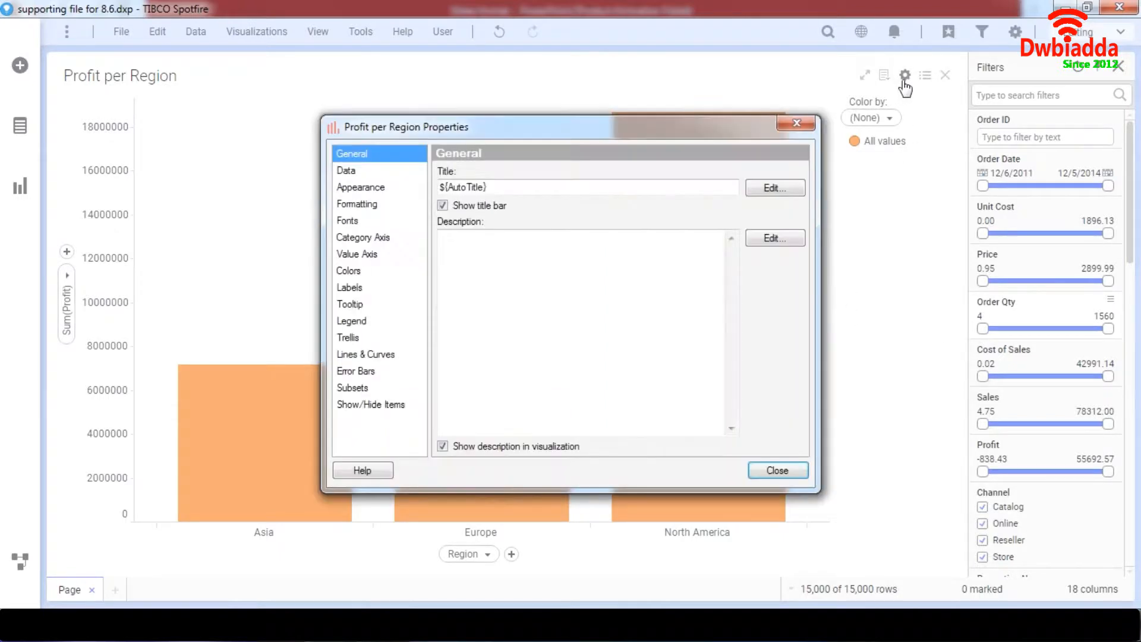
{"action": "left_click", "coordinate": [360, 189]}
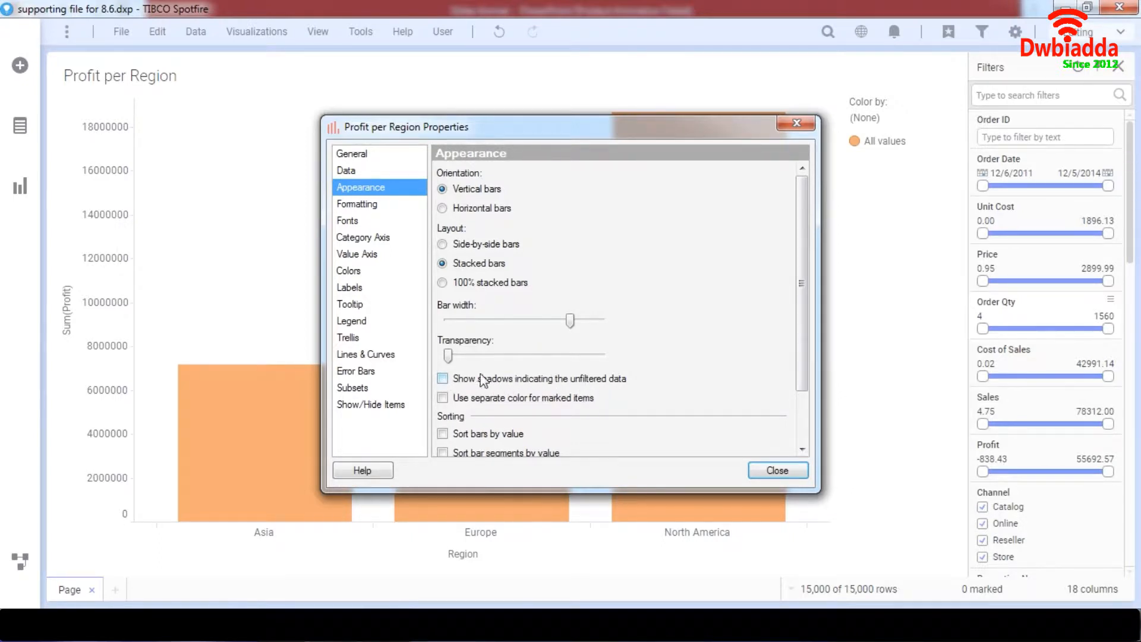
{"action": "left_click", "coordinate": [445, 381]}
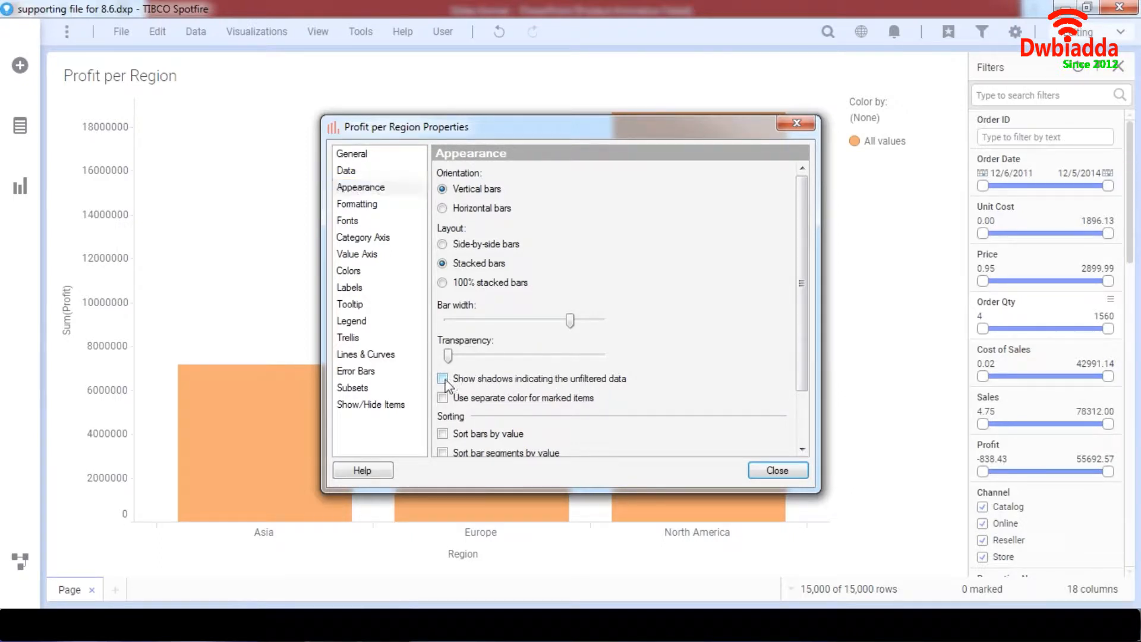
{"action": "left_click", "coordinate": [802, 475]}
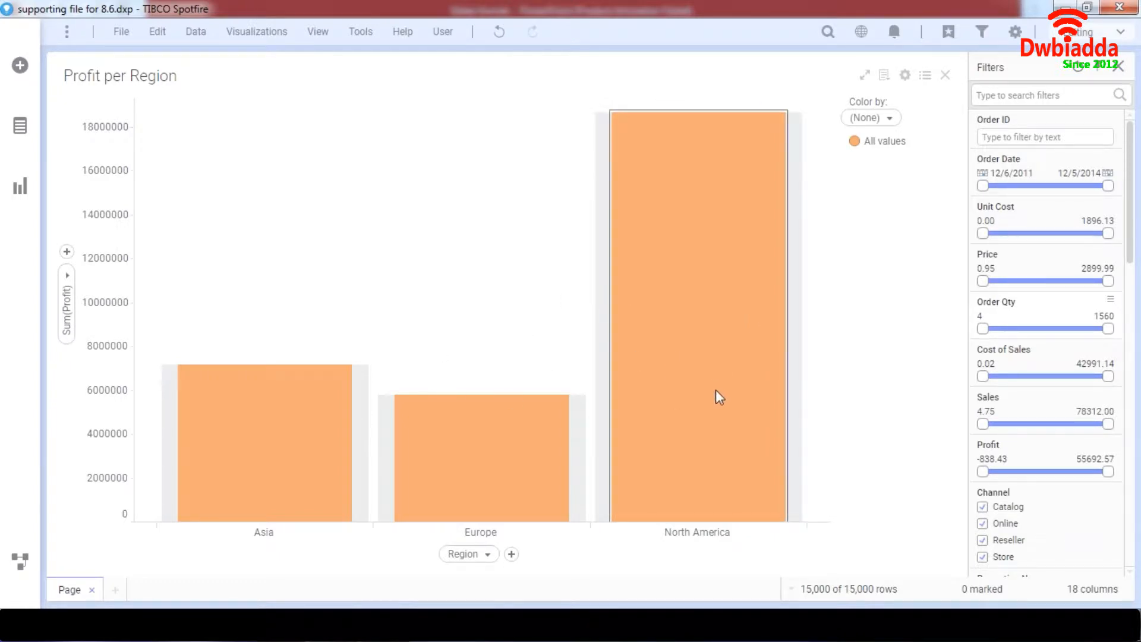
Test the shadows with Unit Cost minimums of 686.33 and 1896.13, and restore the full Unit Cost range.
{"action": "scroll", "coordinate": [1057, 348], "scroll_direction": "down", "scroll_amount": 10}
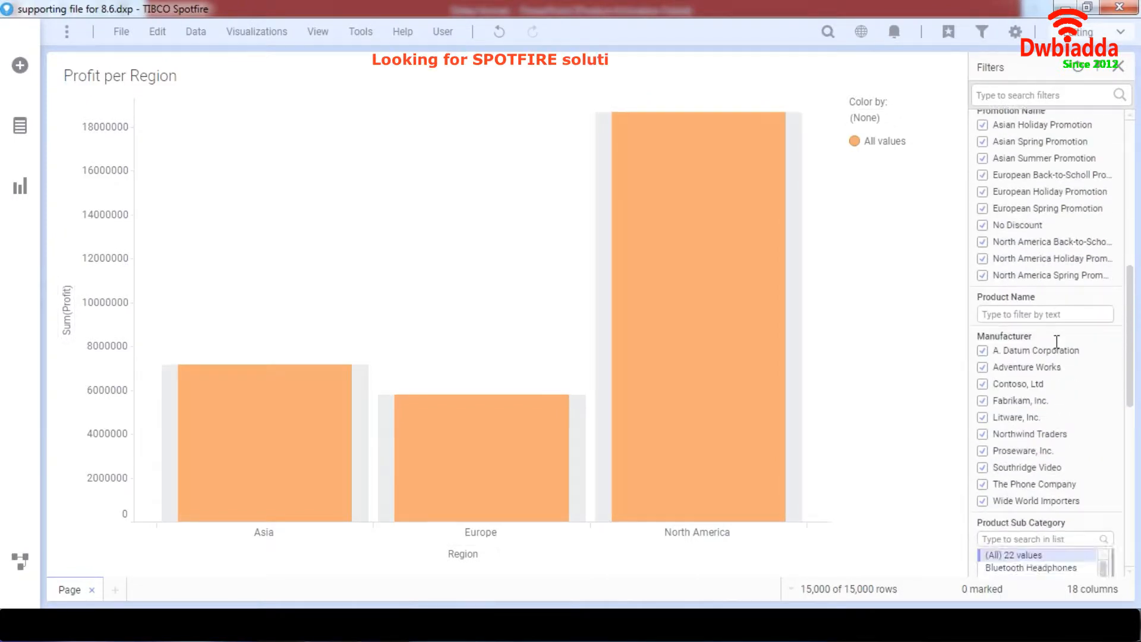
{"action": "scroll", "coordinate": [1058, 344], "scroll_direction": "up", "scroll_amount": 10}
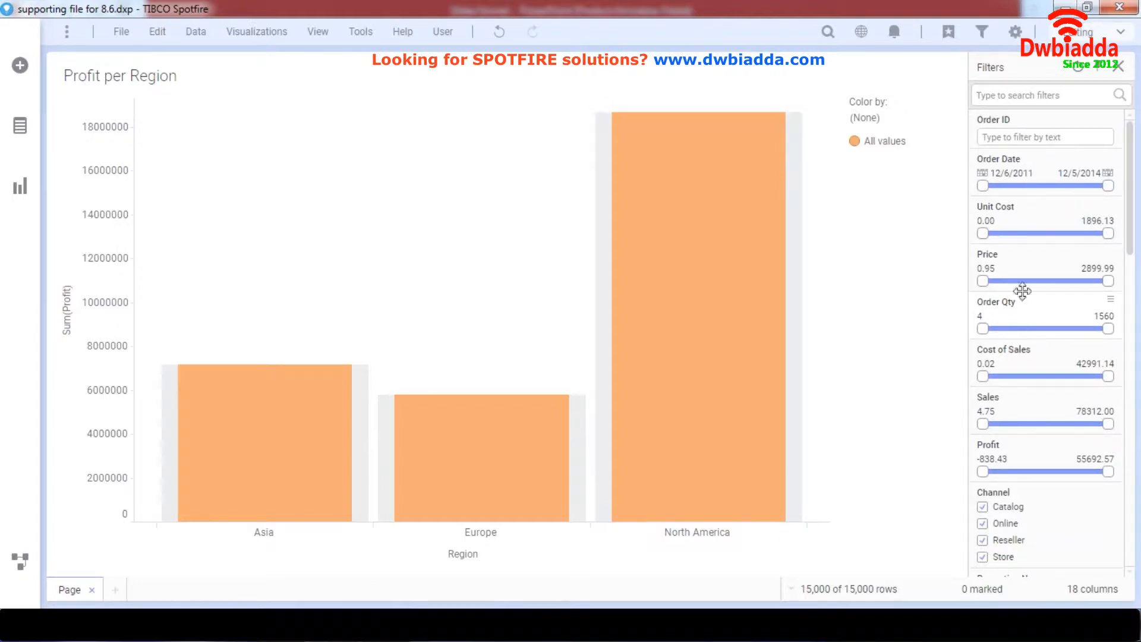
{"action": "left_click_drag", "start_coordinate": [983, 233], "coordinate": [1024, 236]}
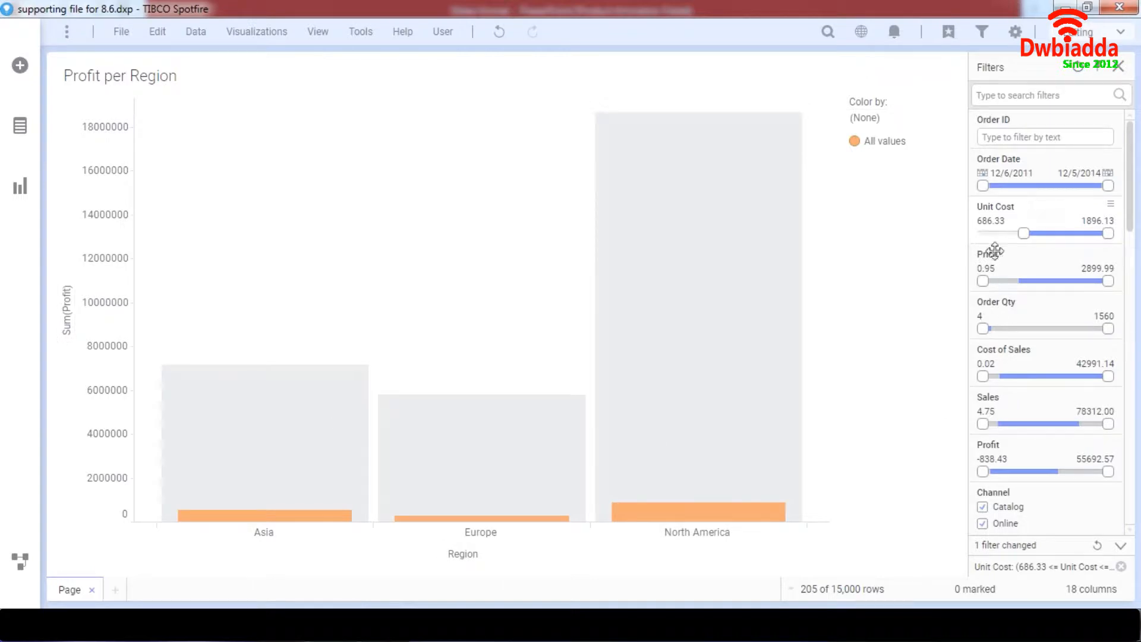
{"action": "left_click_drag", "start_coordinate": [1023, 239], "coordinate": [1110, 236]}
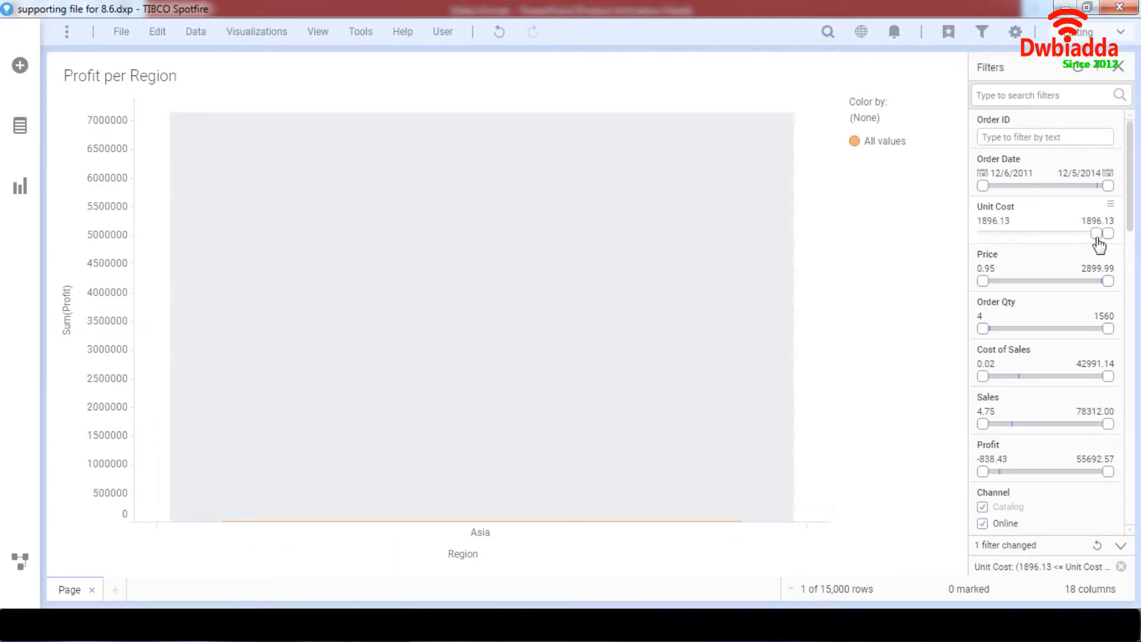
{"action": "left_click_drag", "start_coordinate": [1098, 239], "coordinate": [1001, 255]}
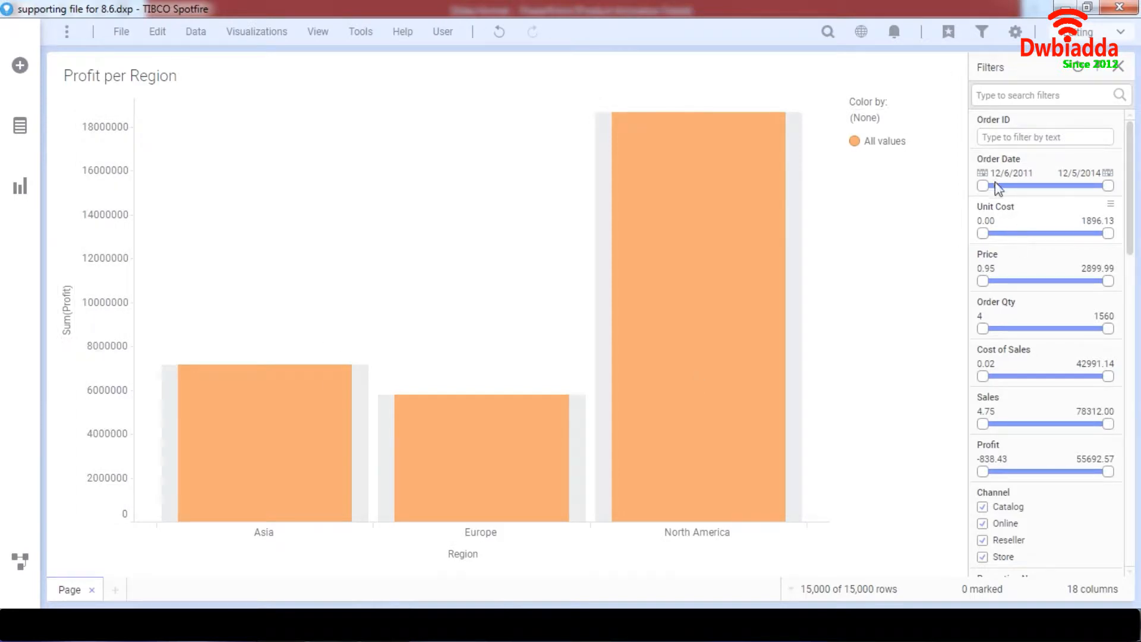
Test the shadows with an Order Date range of 1/23/2014 to 6/13/2014, and restore the full date range.
{"action": "left_click_drag", "start_coordinate": [982, 185], "coordinate": [1087, 188]}
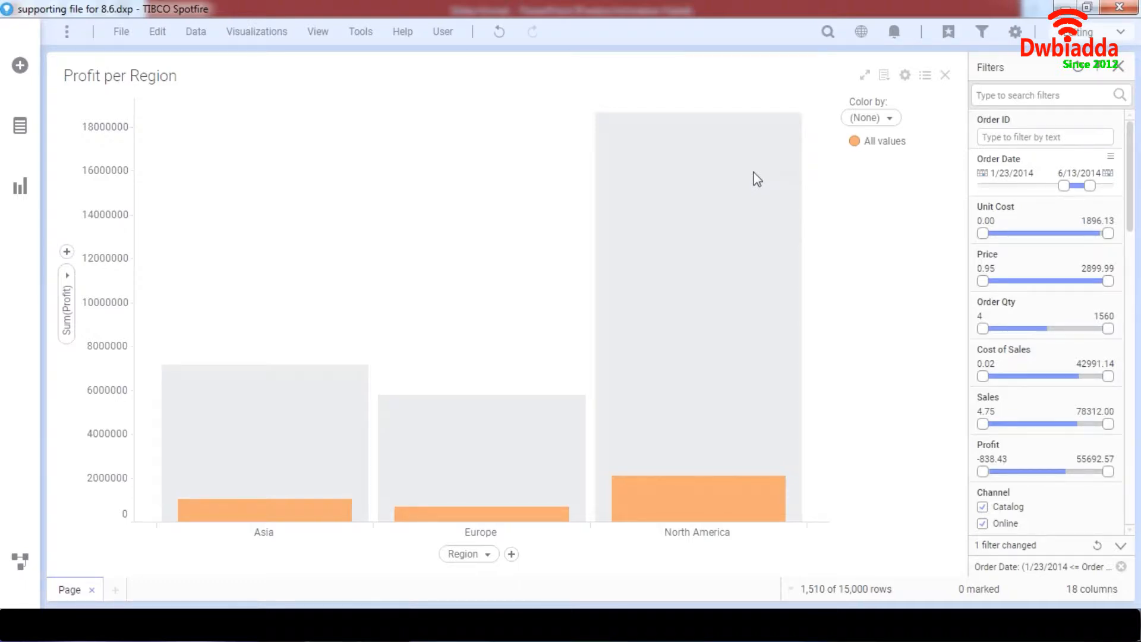
{"action": "mouse_move", "coordinate": [703, 488]}
{"action": "left_click_drag", "start_coordinate": [1064, 187], "coordinate": [963, 202]}
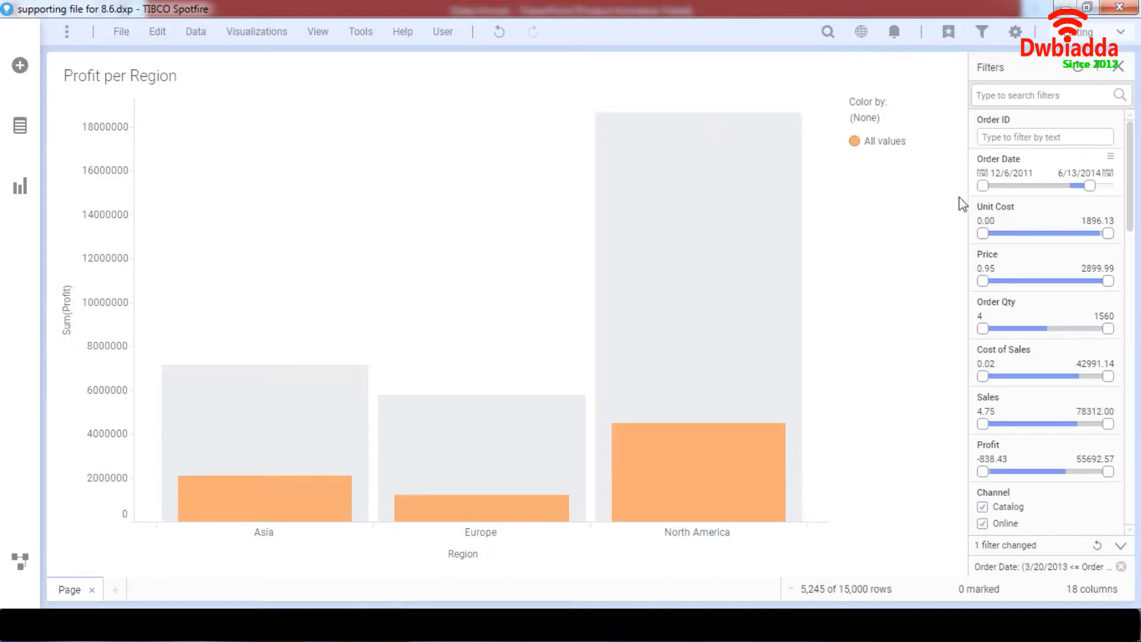
{"action": "left_click_drag", "start_coordinate": [1093, 187], "coordinate": [1111, 189]}
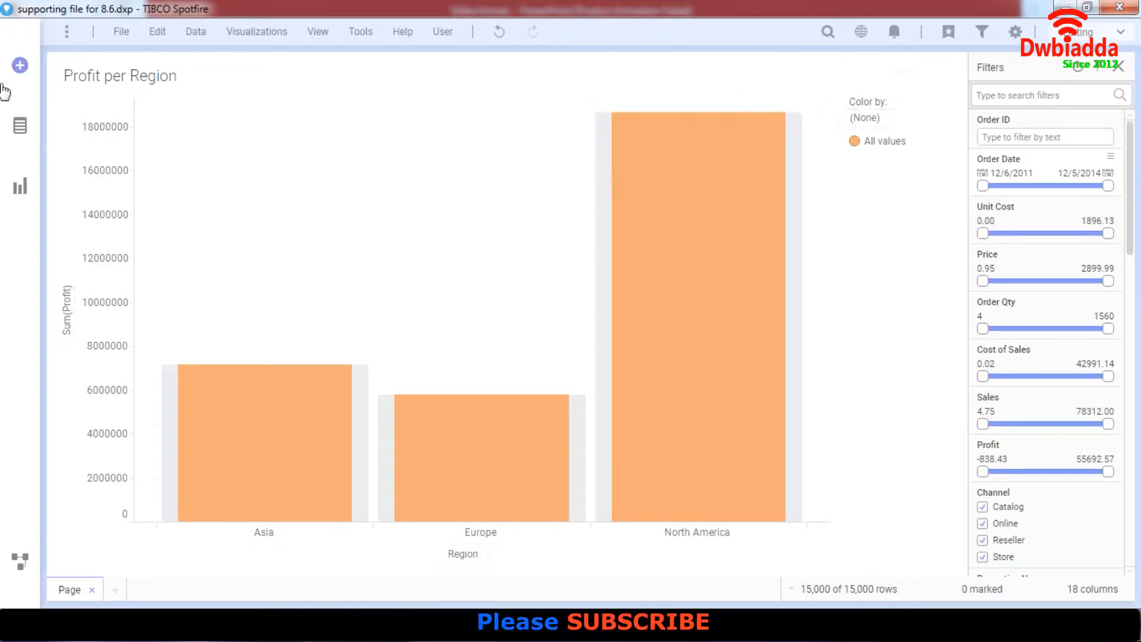
Add a second bar chart to the page and set its category axis to Region.
{"action": "left_click", "coordinate": [21, 186]}
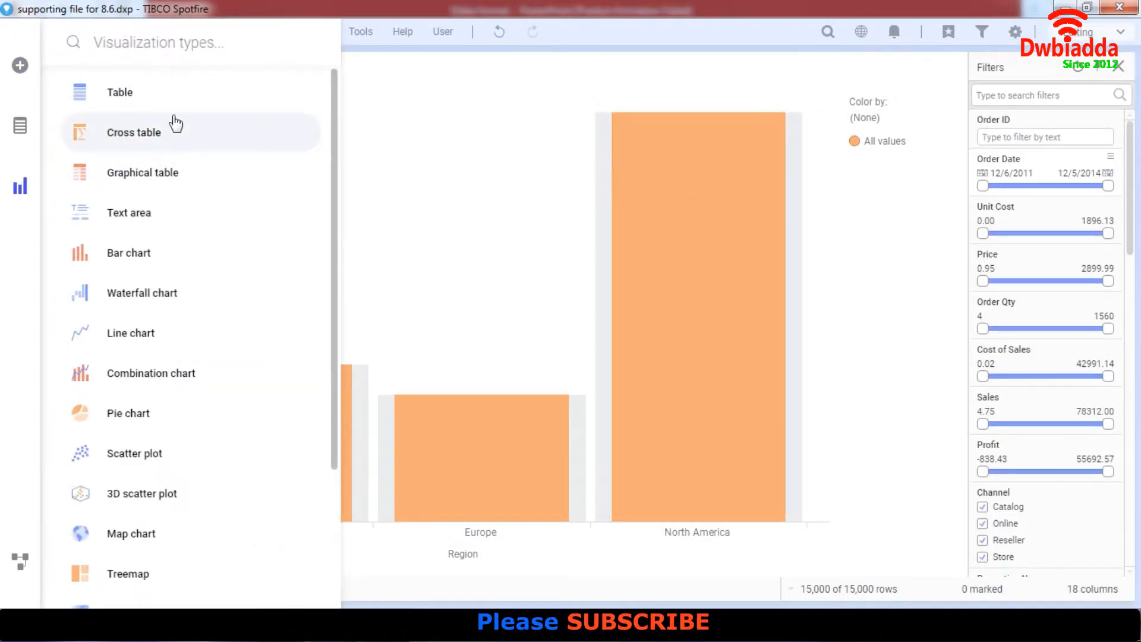
{"action": "left_click", "coordinate": [173, 250]}
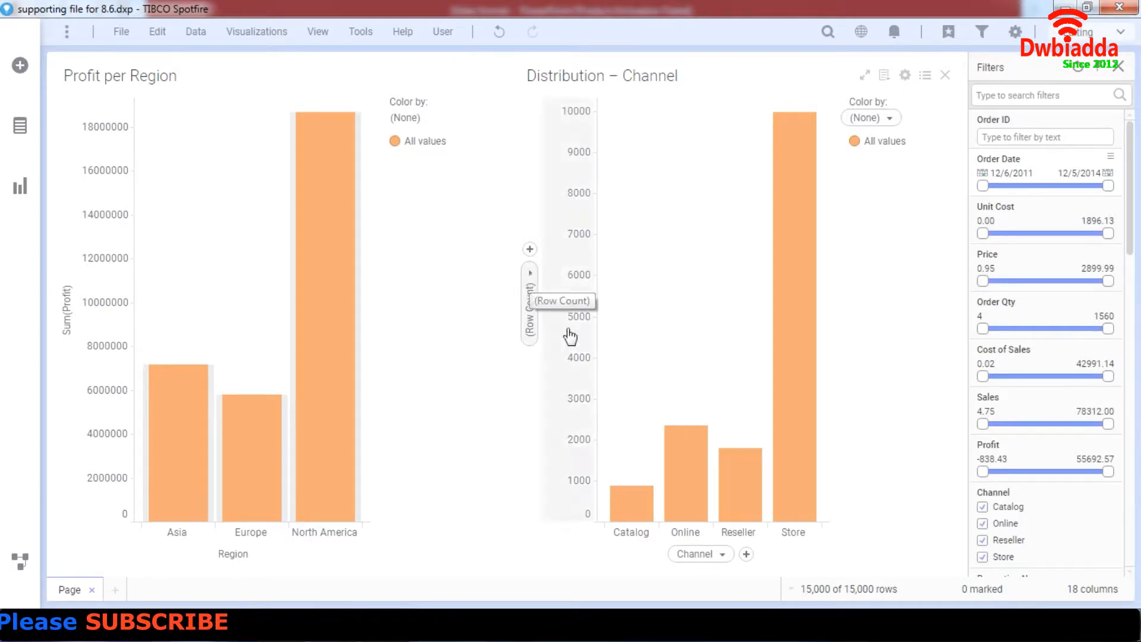
{"action": "left_click", "coordinate": [721, 554]}
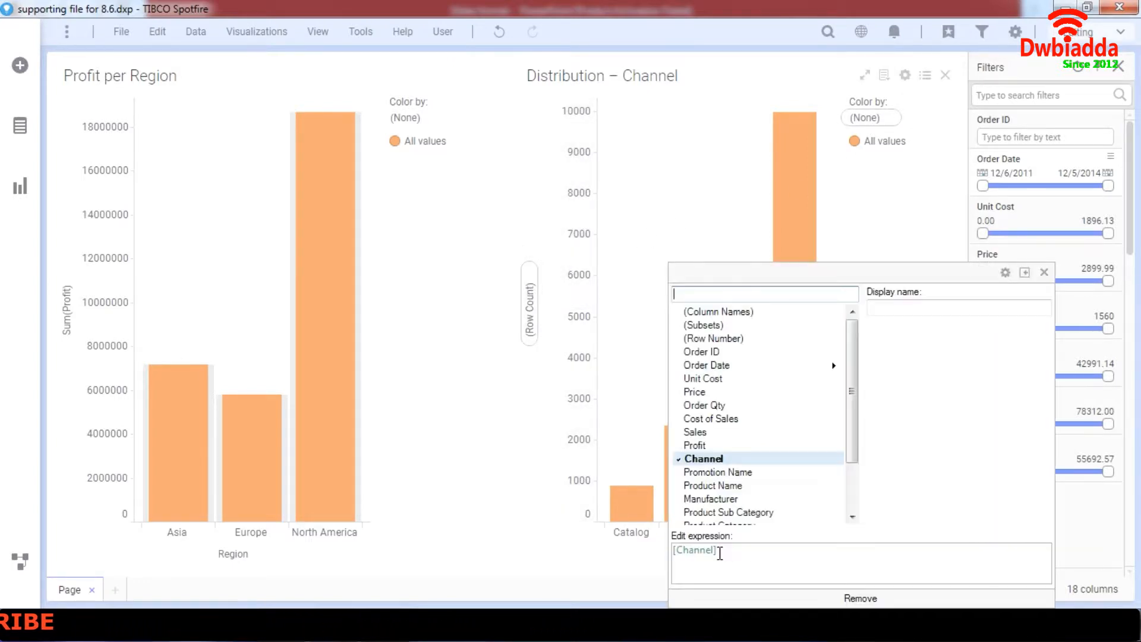
{"action": "scroll", "coordinate": [713, 500], "scroll_direction": "down", "scroll_amount": 1}
{"action": "left_click", "coordinate": [707, 498]}
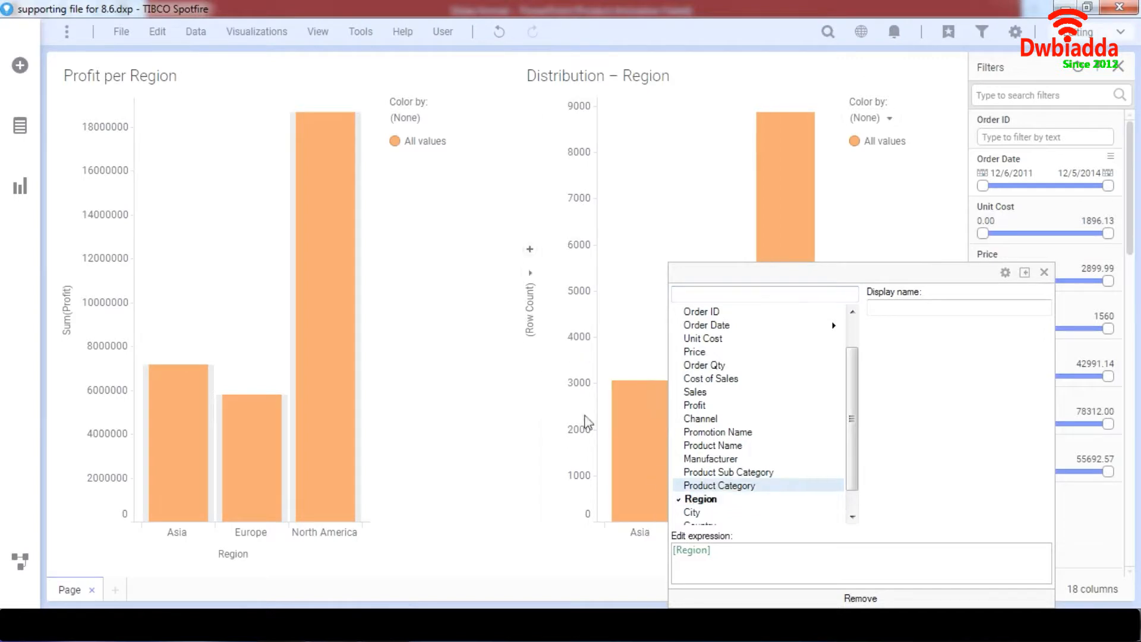
Set the second bar chart's value axis to Sum(Profit).
{"action": "left_click", "coordinate": [531, 291]}
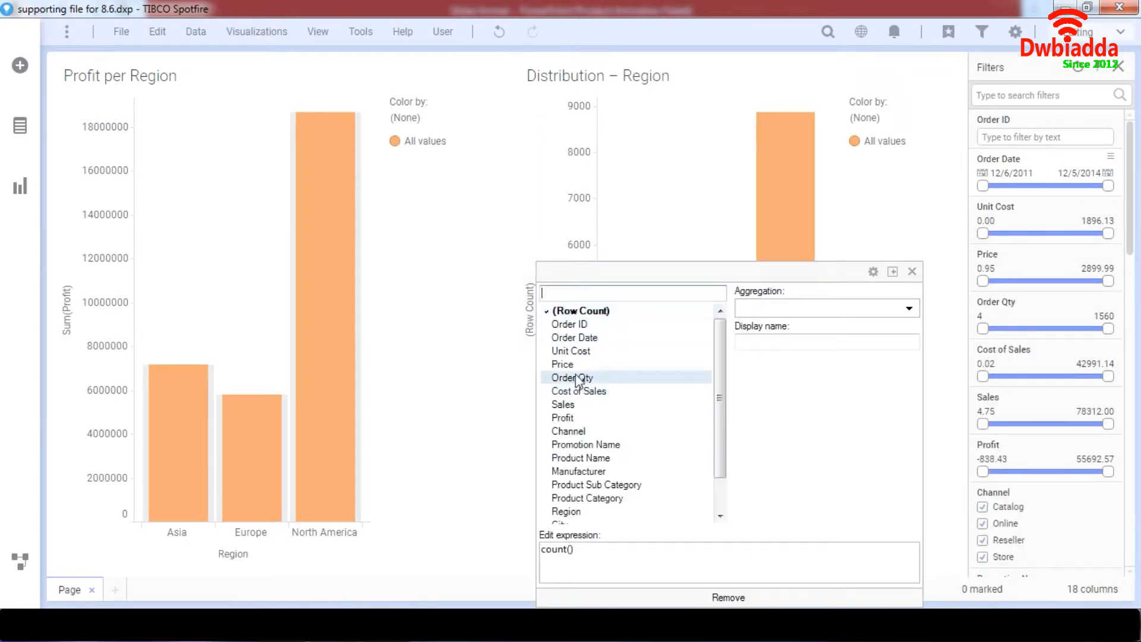
{"action": "left_click", "coordinate": [581, 413]}
{"action": "left_click", "coordinate": [488, 381]}
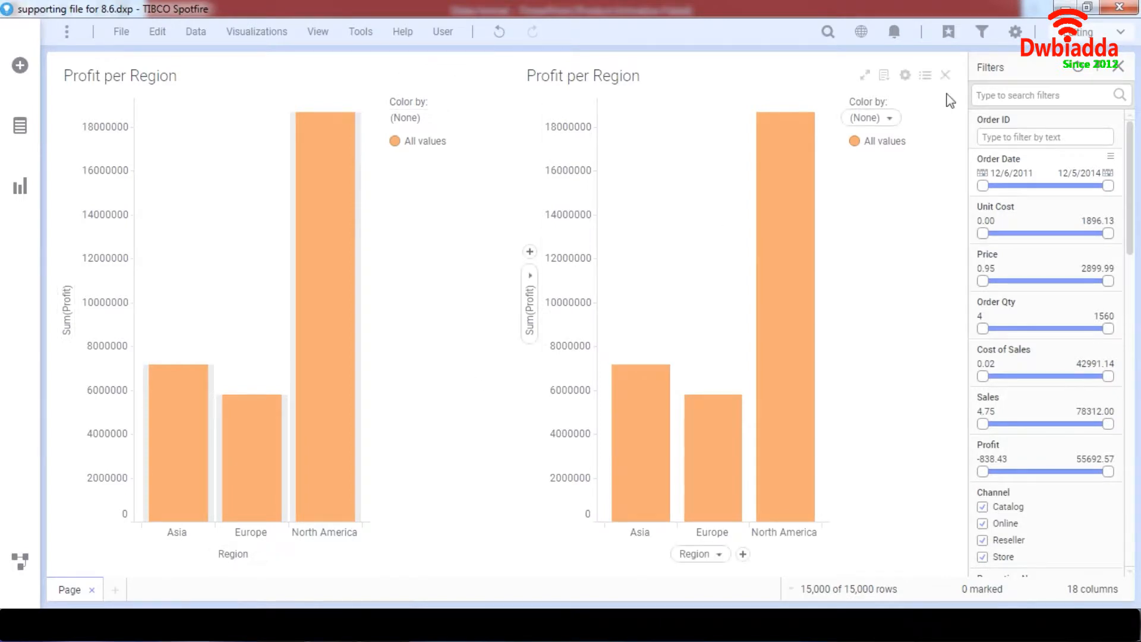
Add the Not in current filtering subset to the second bar chart alongside Current filtering.
{"action": "left_click", "coordinate": [907, 74]}
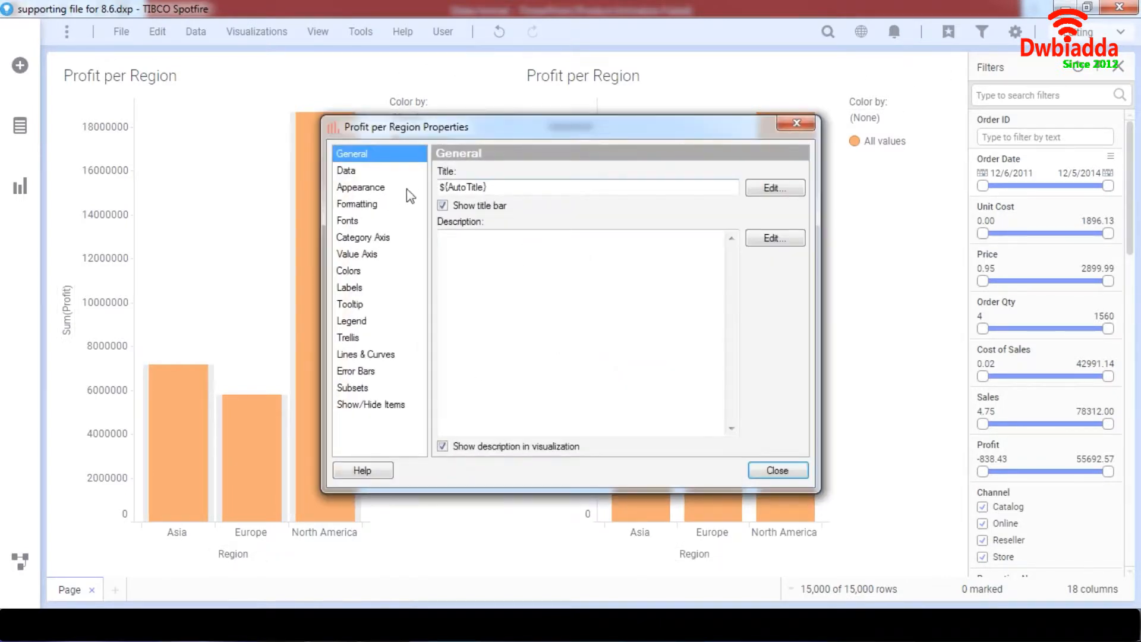
{"action": "left_click", "coordinate": [361, 188]}
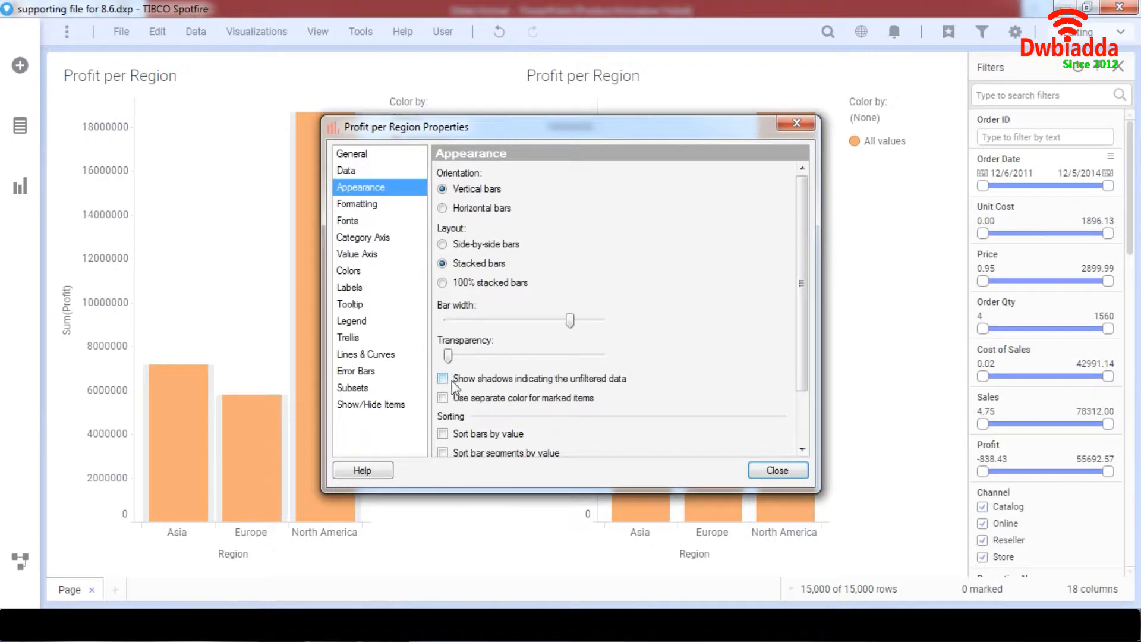
{"action": "left_click", "coordinate": [353, 390]}
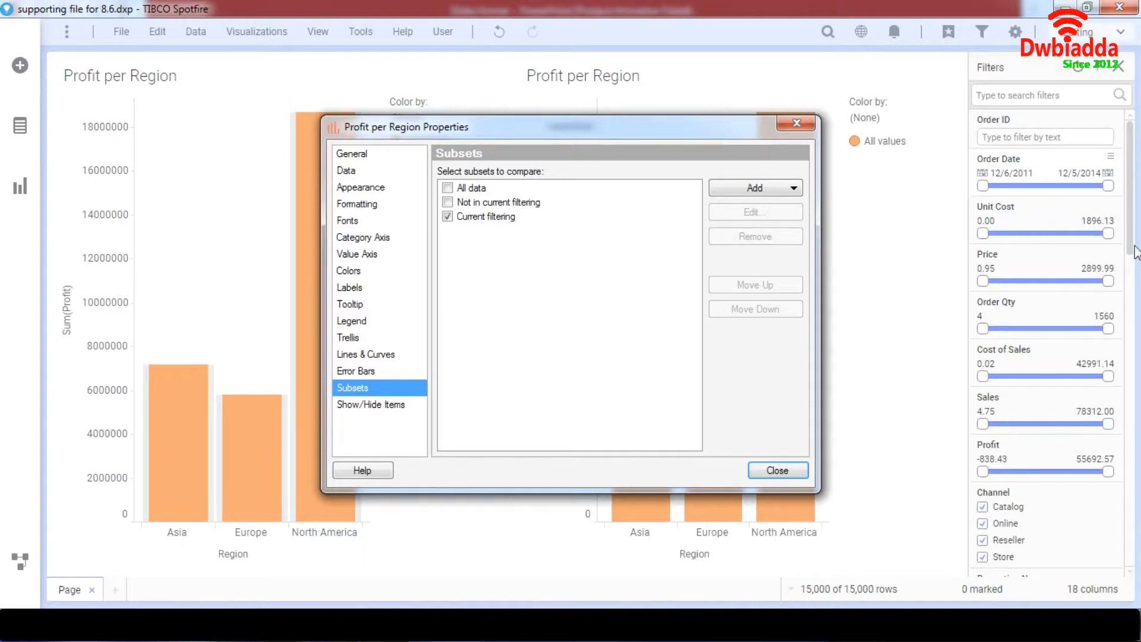
{"action": "left_click", "coordinate": [448, 202]}
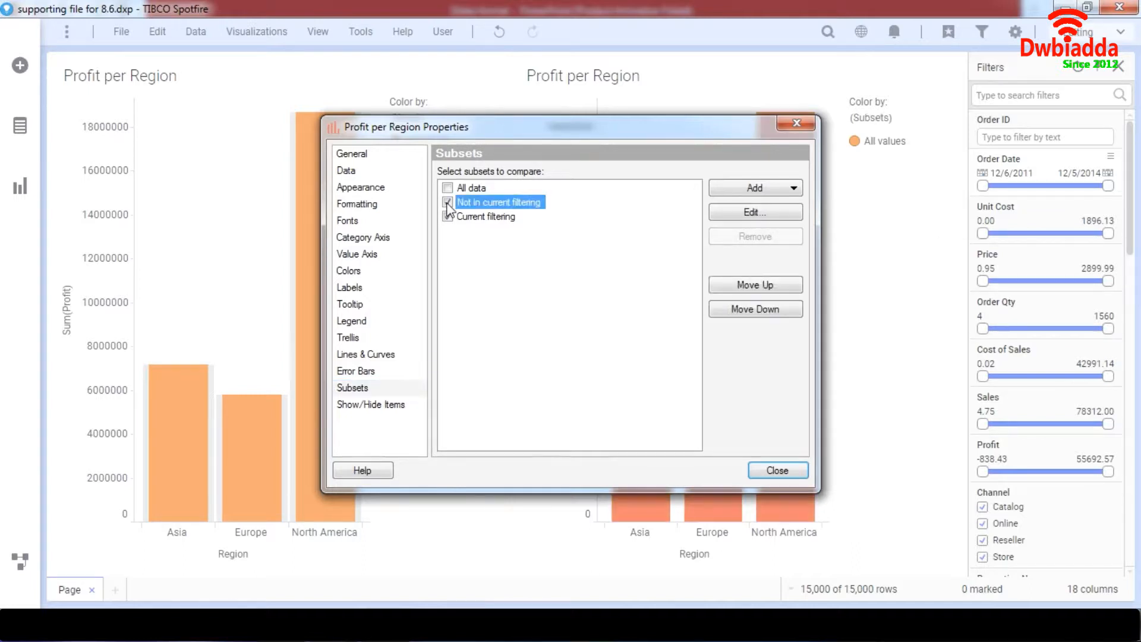
{"action": "left_click", "coordinate": [796, 123]}
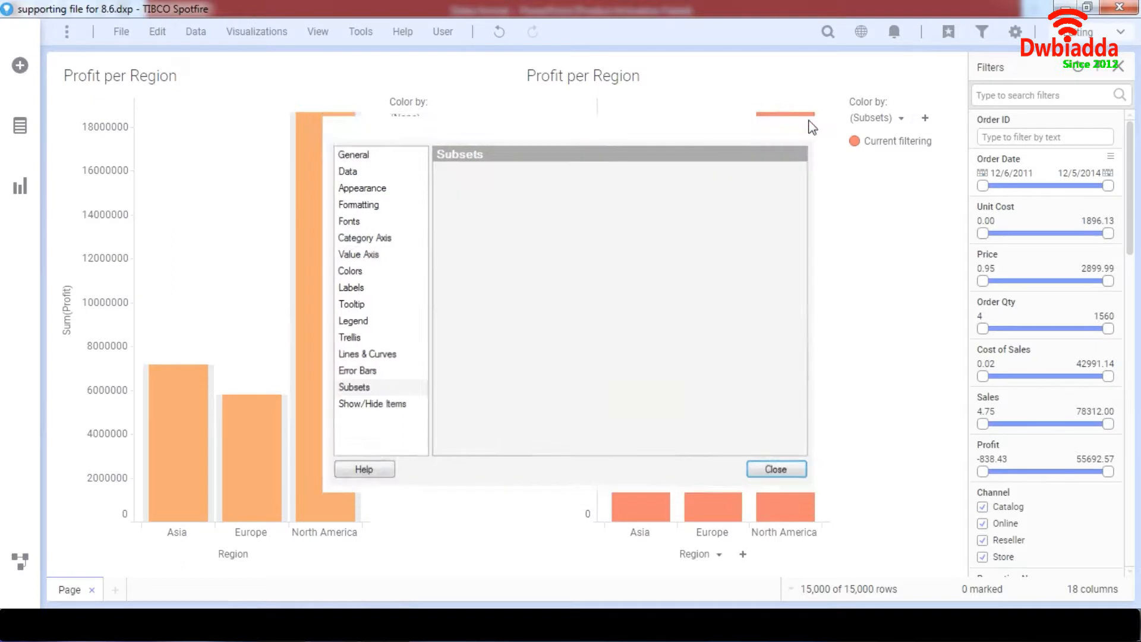
Filter Unit Cost to 232.66–430.41 and inspect the subset segments of the North America bar in the second chart.
{"action": "left_click_drag", "start_coordinate": [1107, 235], "coordinate": [1002, 235]}
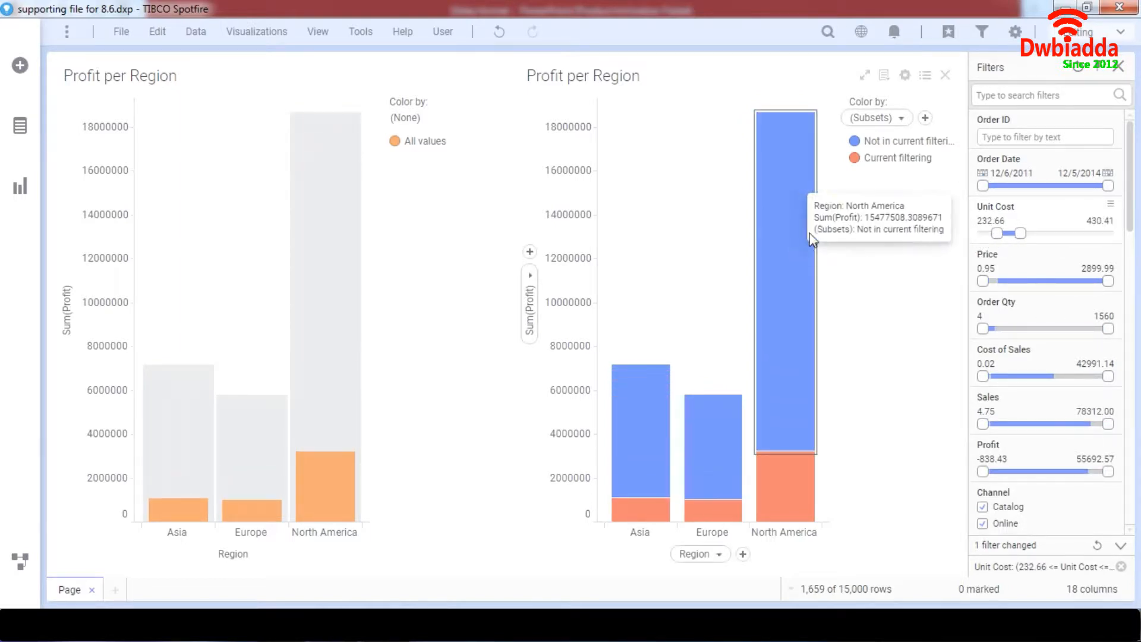
{"action": "mouse_move", "coordinate": [790, 506]}
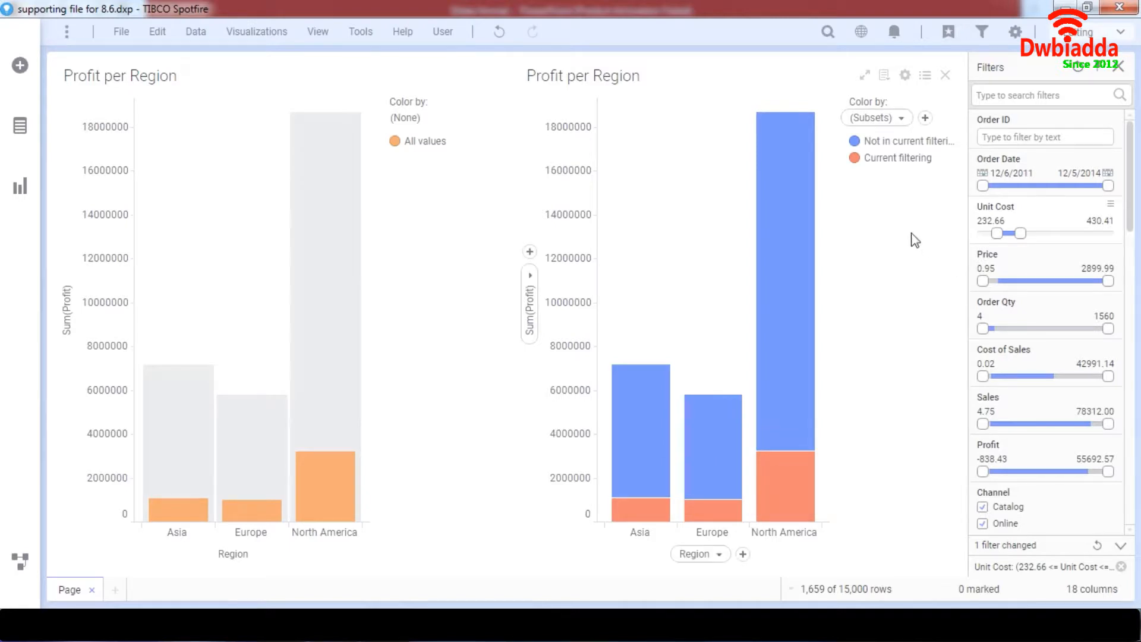
{"action": "mouse_move", "coordinate": [788, 230]}
Reorder the second bar chart's subsets so Not in current filtering comes after Current filtering, and inspect the rearranged bars.
{"action": "left_click", "coordinate": [906, 76]}
{"action": "left_click", "coordinate": [363, 385]}
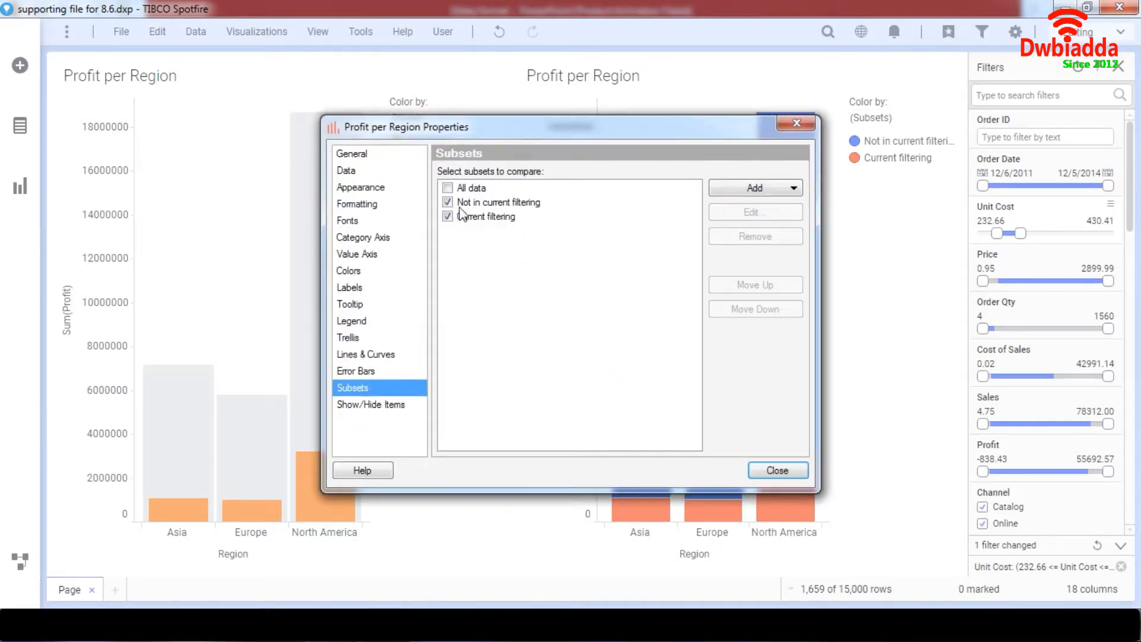
{"action": "left_click", "coordinate": [464, 203]}
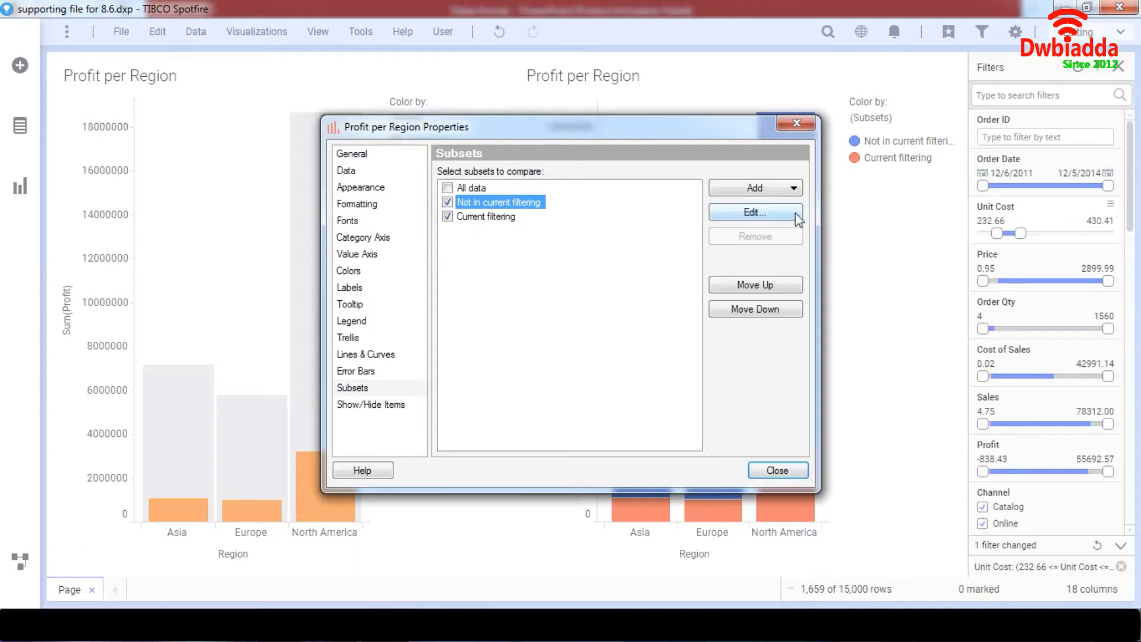
{"action": "left_click", "coordinate": [772, 304]}
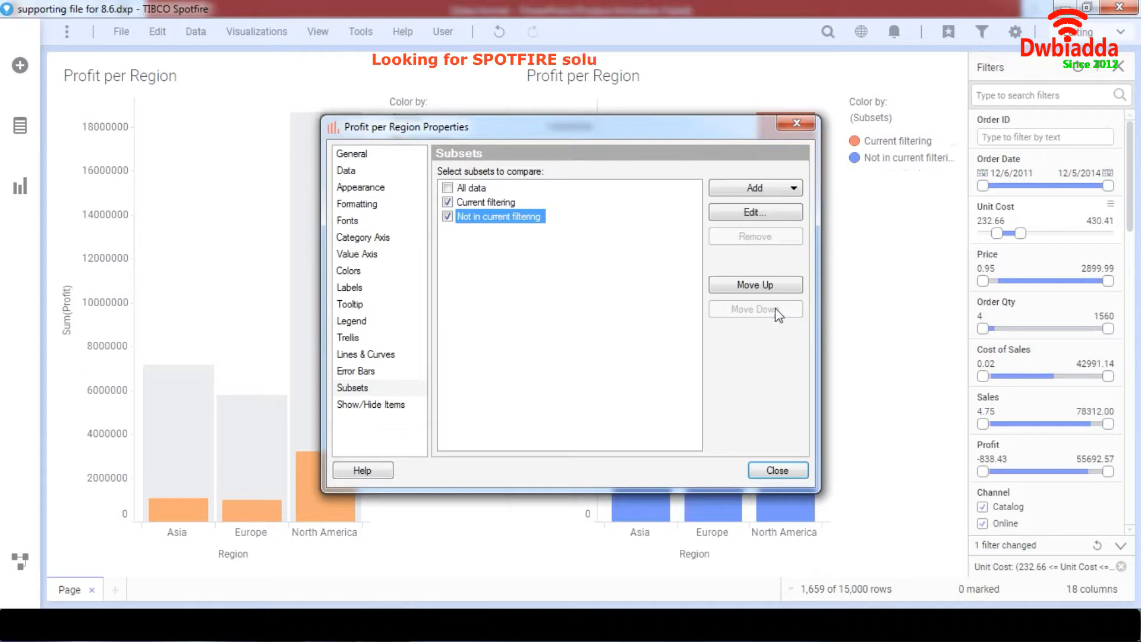
{"action": "left_click_drag", "start_coordinate": [539, 125], "coordinate": [261, 131]}
{"action": "mouse_move", "coordinate": [779, 333]}
{"action": "mouse_move", "coordinate": [771, 131]}
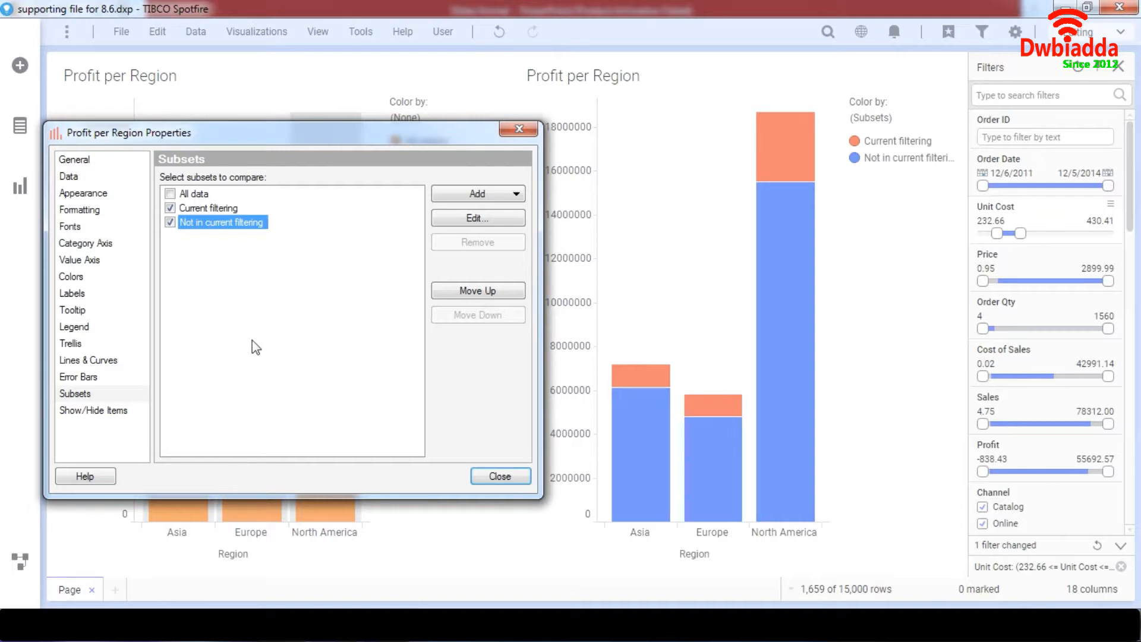
Exclude the Current filtering subset from the second bar chart and view that subset's edit options without changing them.
{"action": "left_click", "coordinate": [170, 208]}
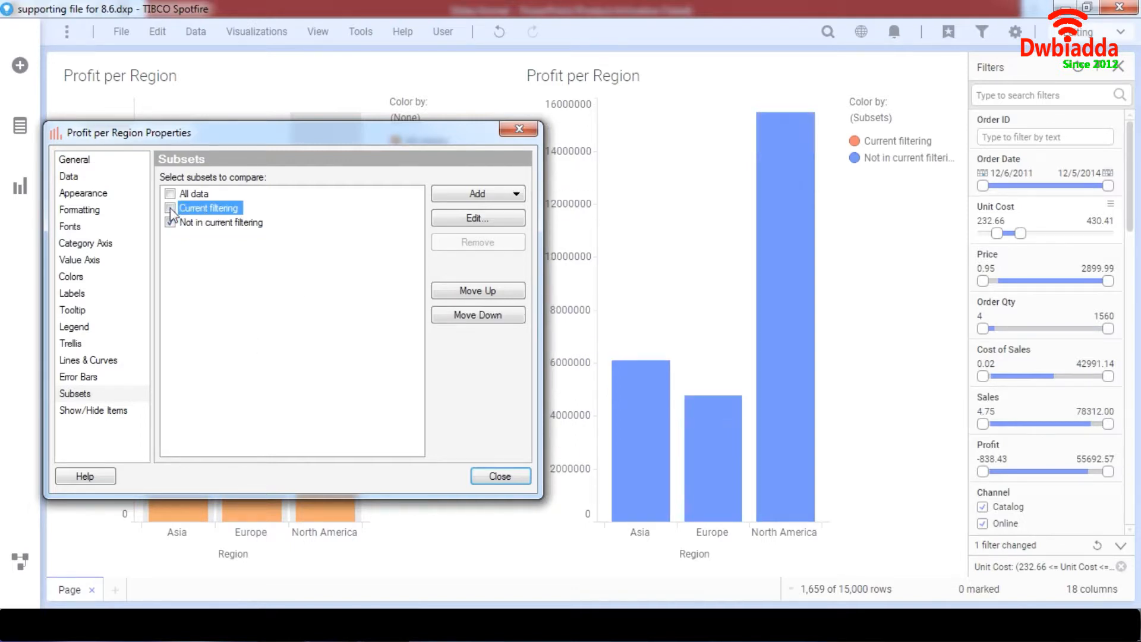
{"action": "left_click", "coordinate": [452, 222]}
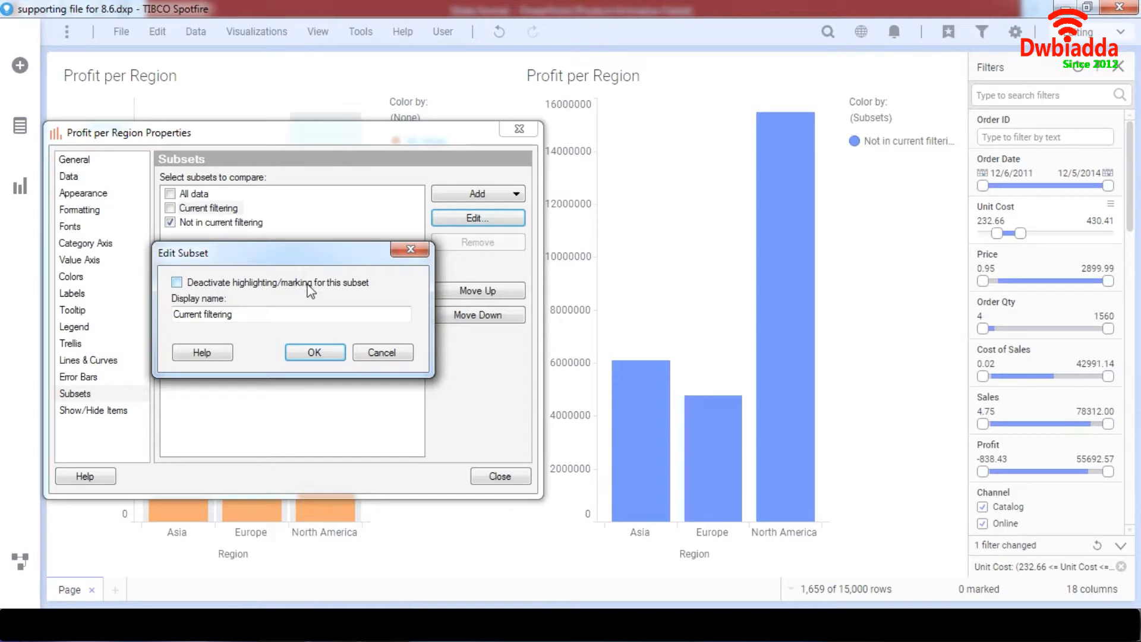
{"action": "left_click", "coordinate": [409, 249]}
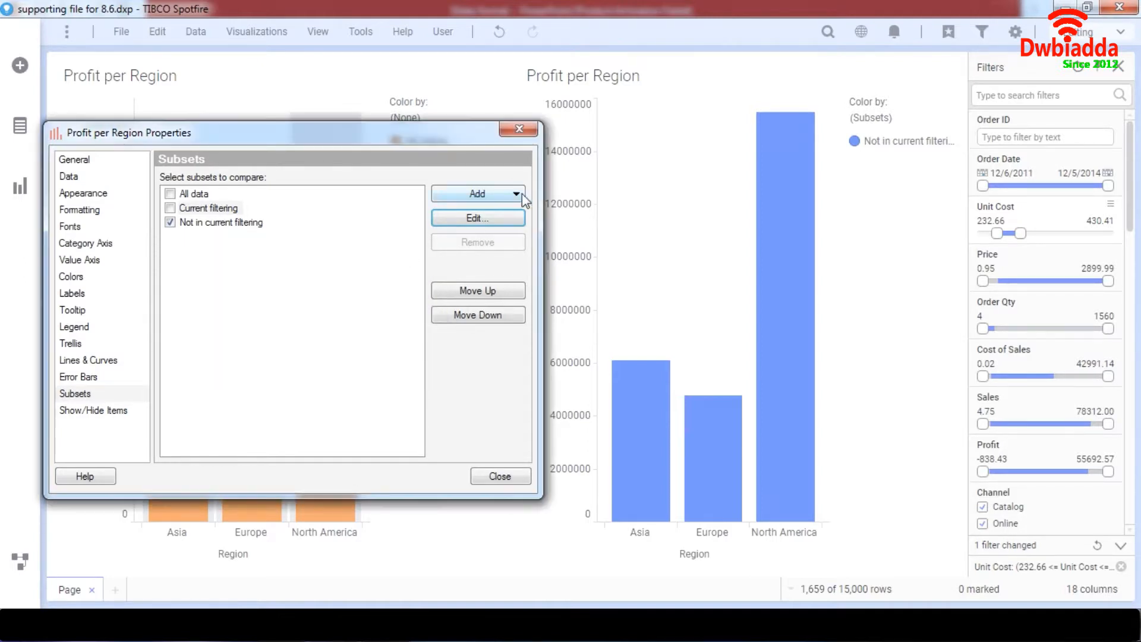
{"action": "left_click", "coordinate": [528, 130]}
Remove both bar charts from the page and add a line chart in their place.
{"action": "left_click", "coordinate": [956, 72]}
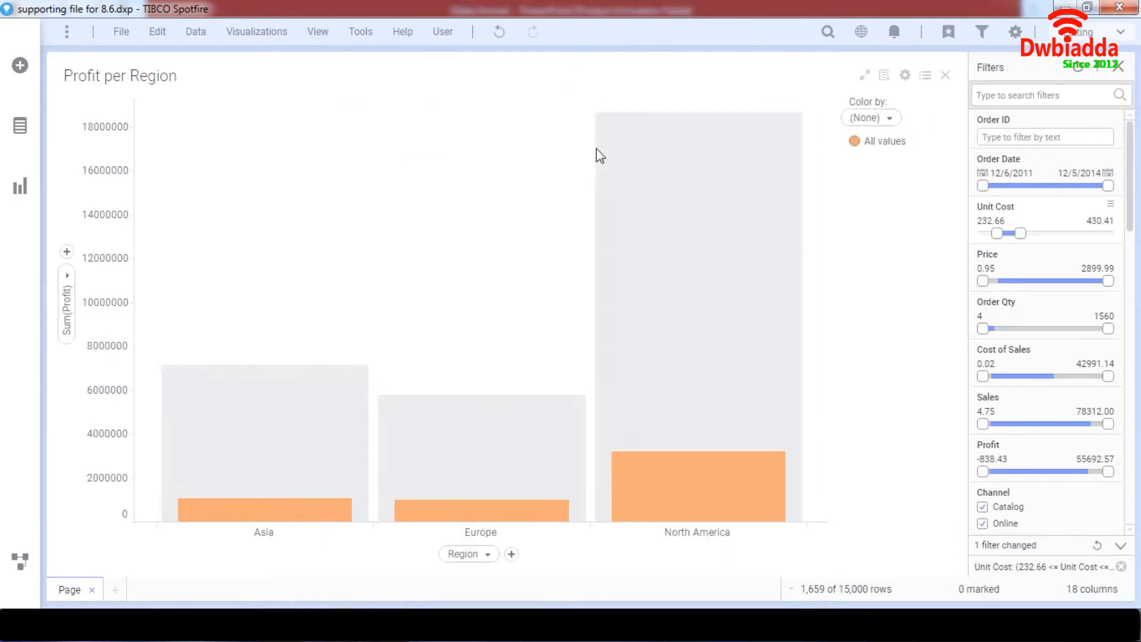
{"action": "left_click", "coordinate": [953, 73]}
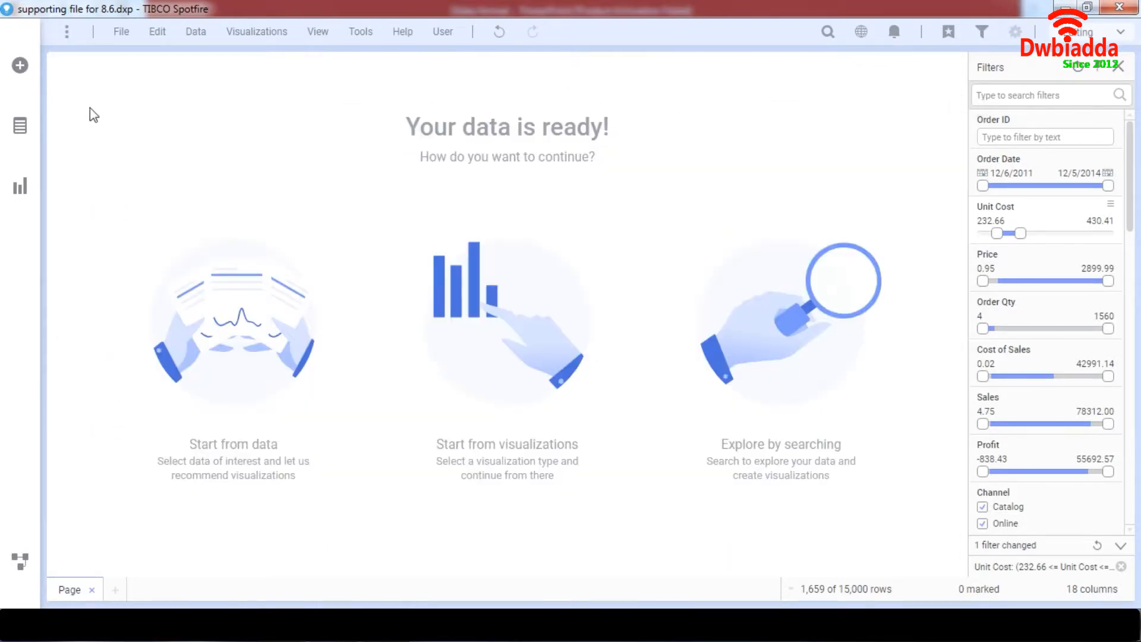
{"action": "left_click", "coordinate": [16, 210]}
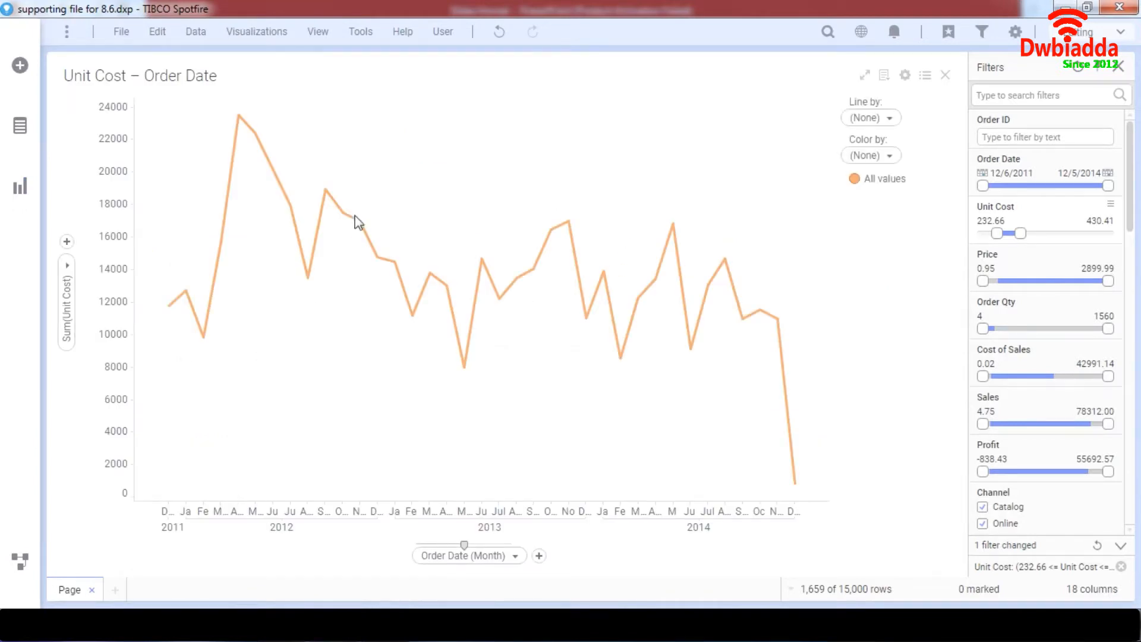
Try Channel on the line chart's X-axis, and set the axis to Manufacturer.
{"action": "left_click", "coordinate": [501, 555]}
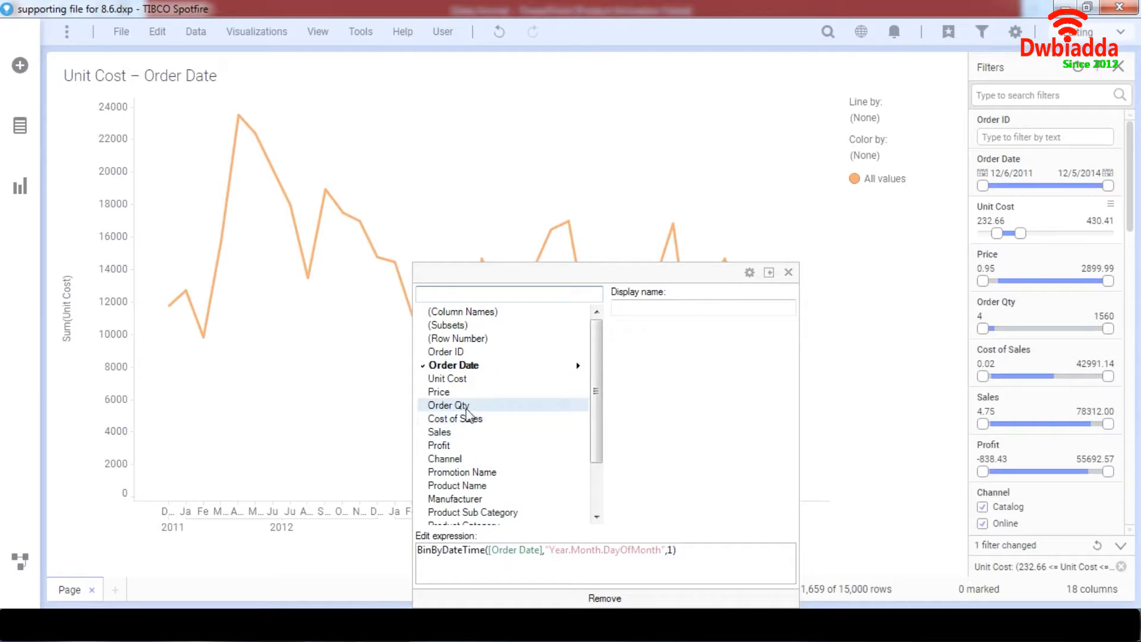
{"action": "left_click", "coordinate": [475, 459]}
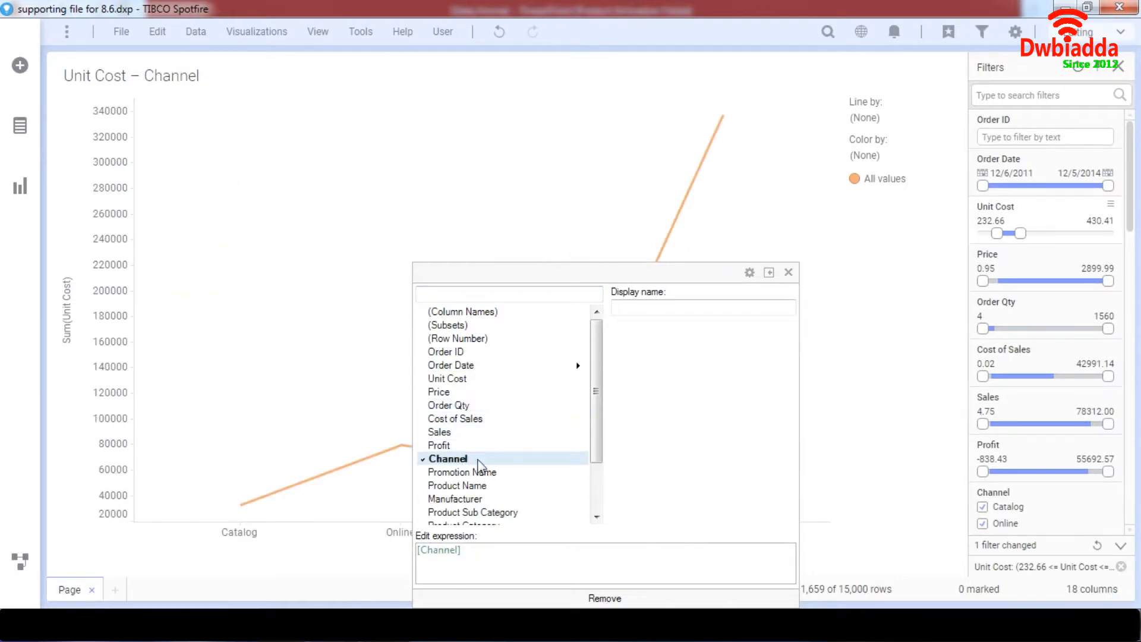
{"action": "left_click", "coordinate": [483, 498]}
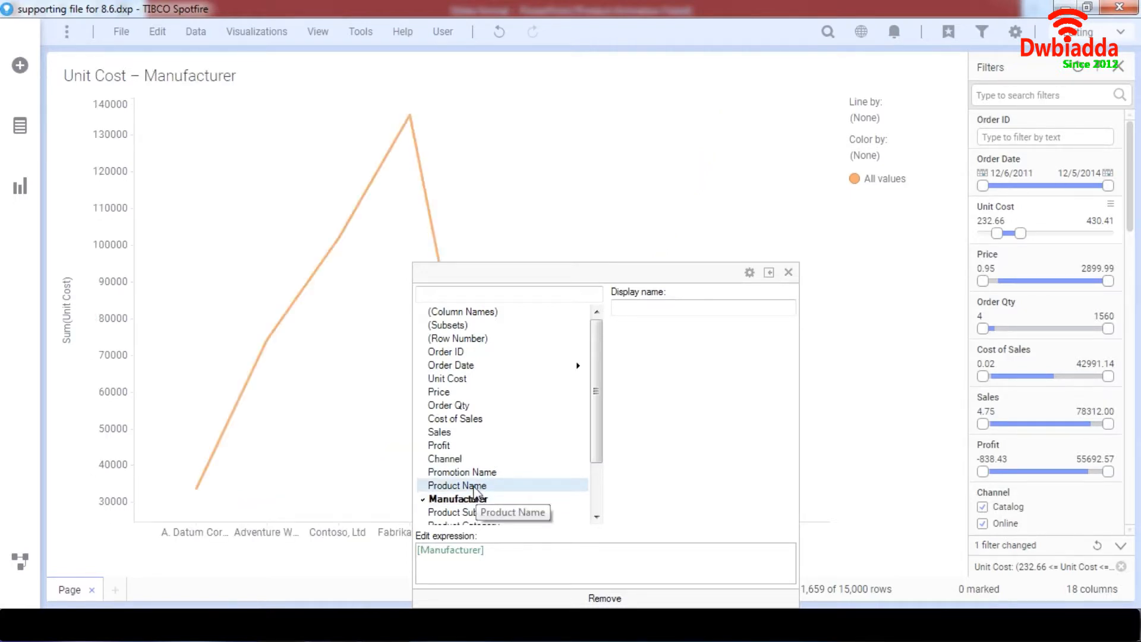
{"action": "left_click", "coordinate": [67, 163]}
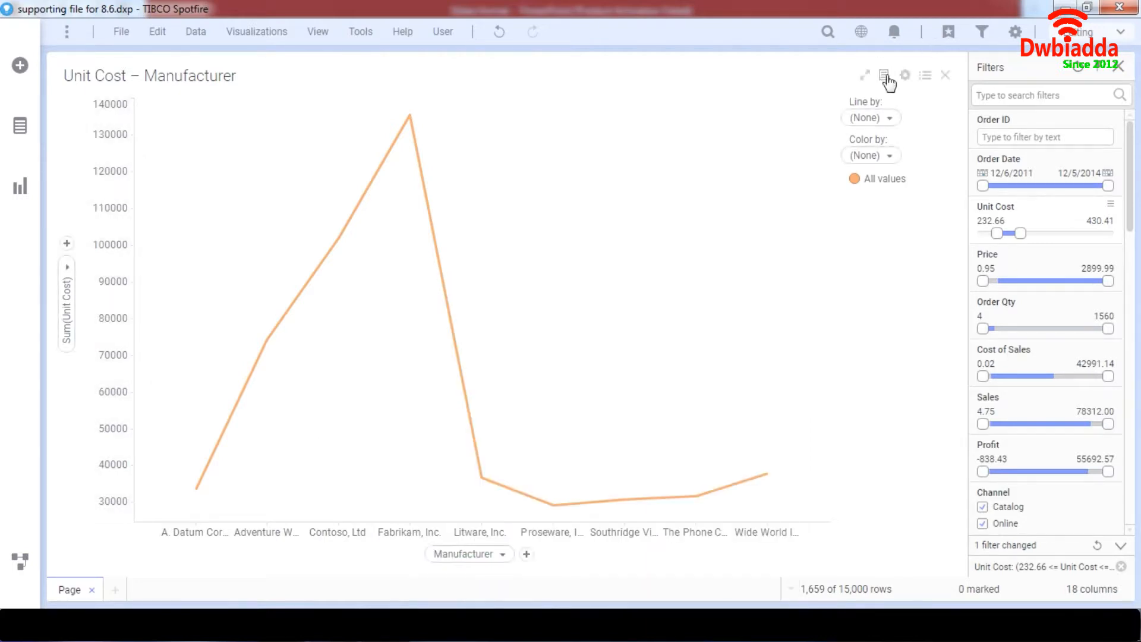
Examine the X-axis settings in the line chart's properties.
{"action": "left_click", "coordinate": [905, 76]}
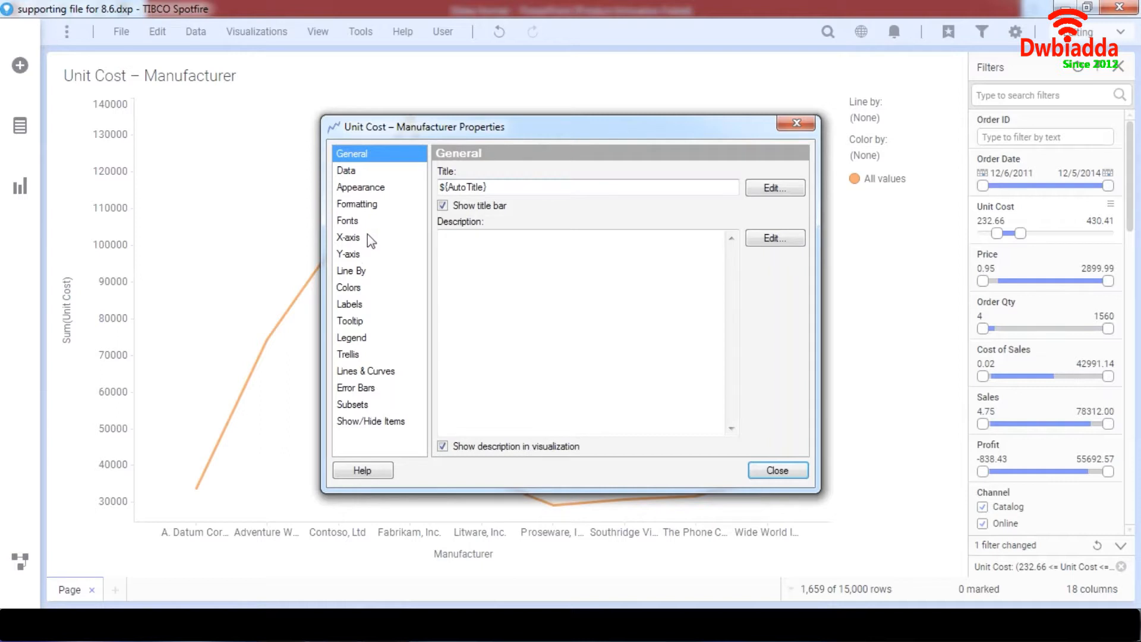
{"action": "left_click", "coordinate": [369, 236]}
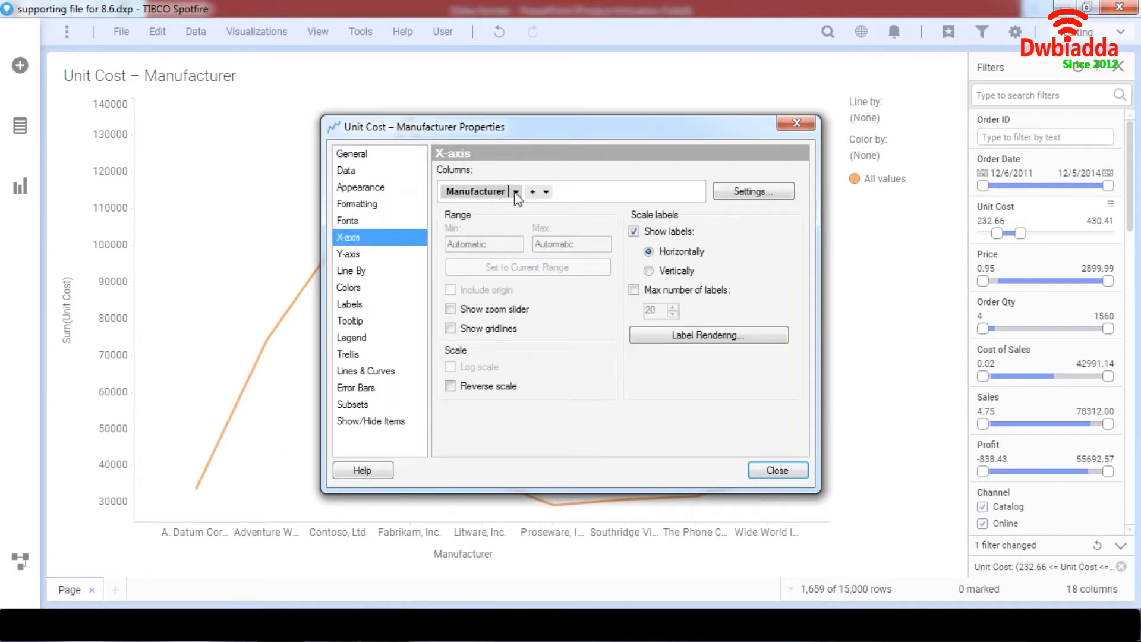
{"action": "left_click", "coordinate": [788, 123]}
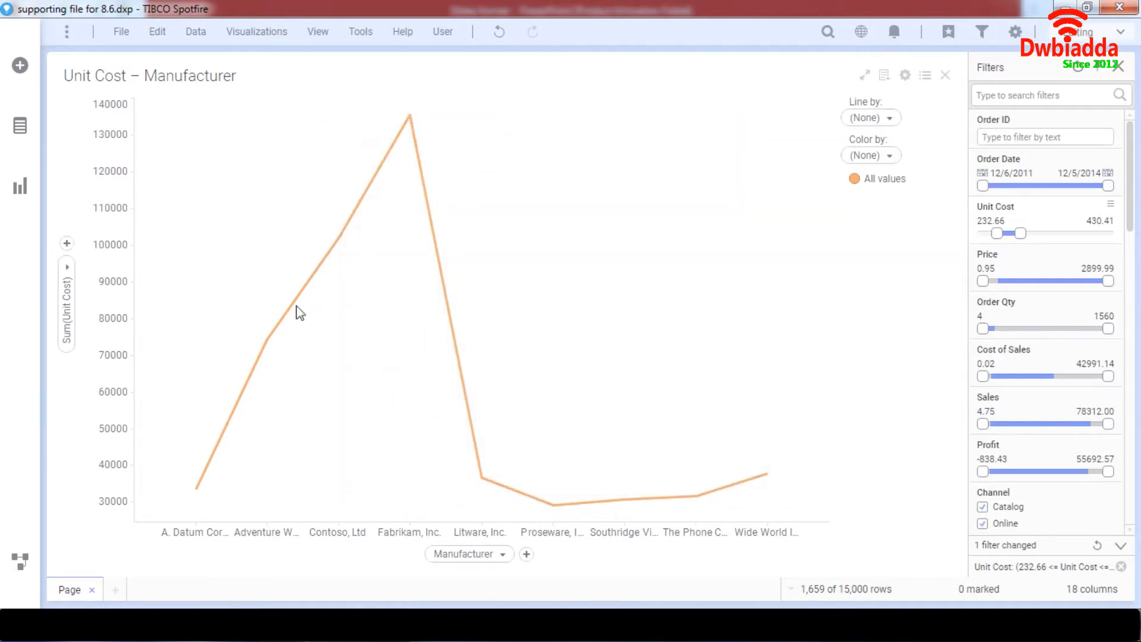
Set the line chart's Y-axis to UniqueCount(Manufacturer) and its X-axis to Order Qty.
{"action": "left_click", "coordinate": [66, 267]}
{"action": "left_click", "coordinate": [119, 466]}
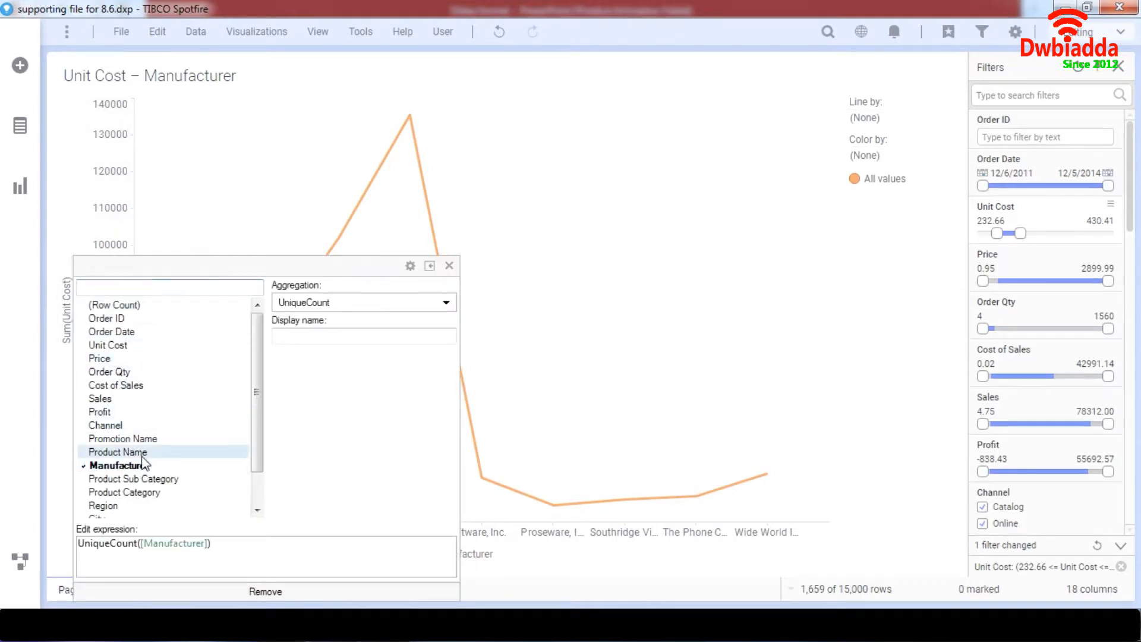
{"action": "left_click", "coordinate": [620, 423]}
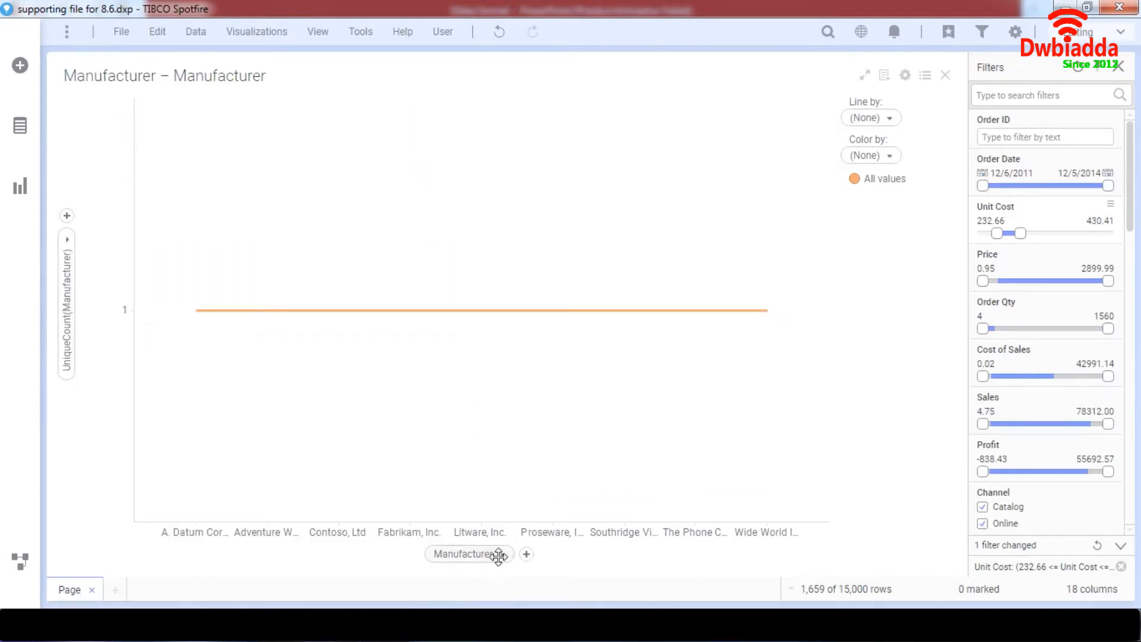
{"action": "left_click", "coordinate": [498, 554]}
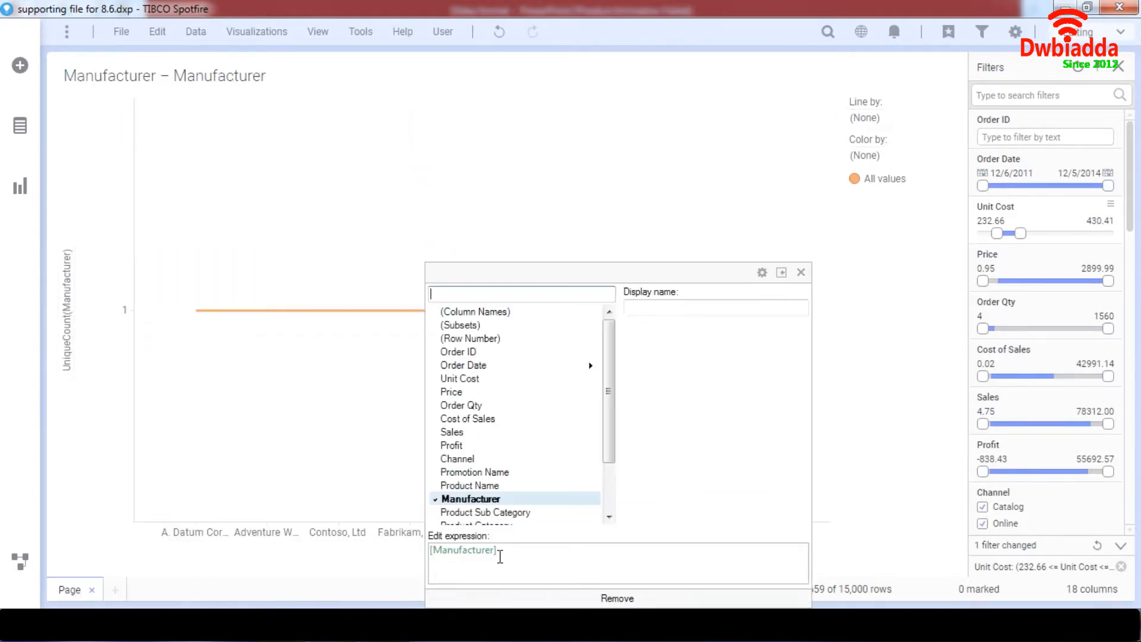
{"action": "left_click", "coordinate": [473, 405]}
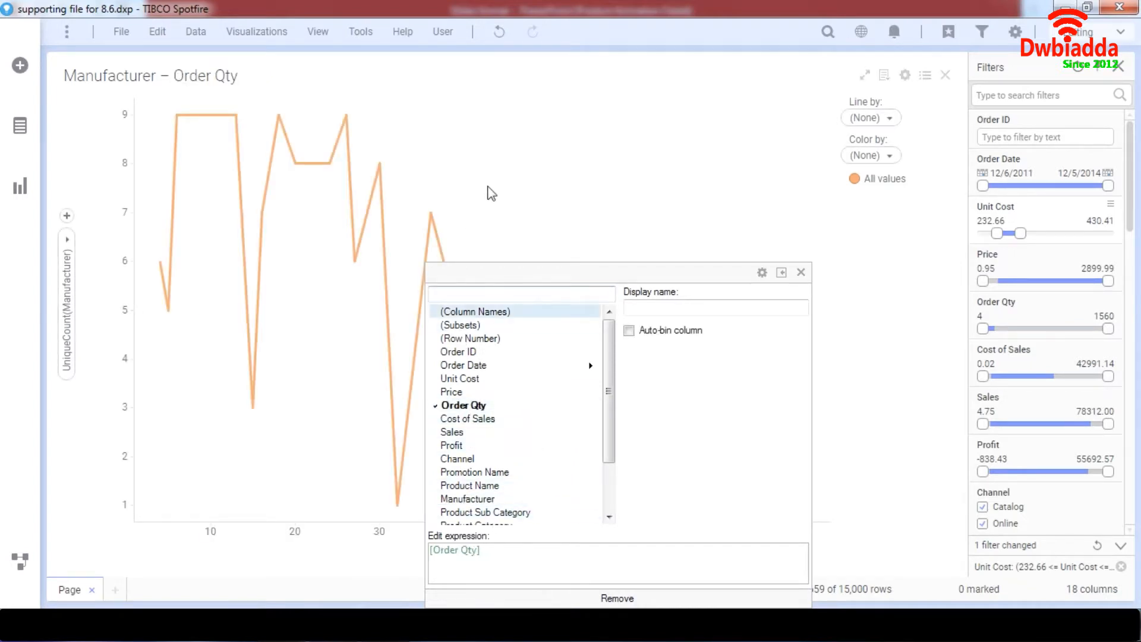
{"action": "left_click", "coordinate": [491, 193]}
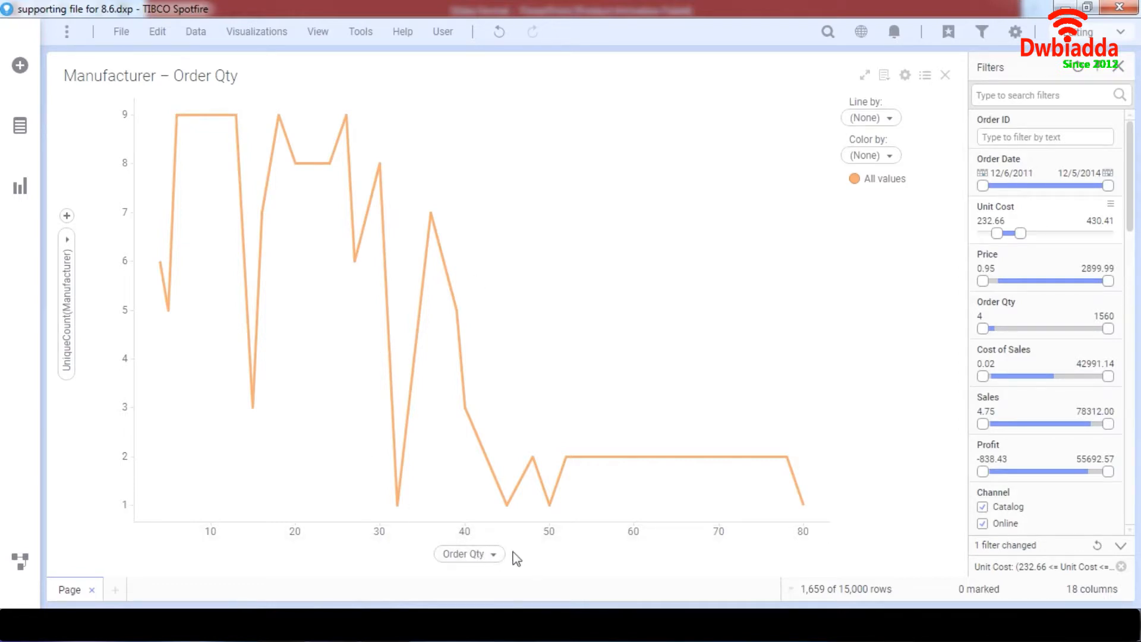
Add a second Y-axis column to the line chart, trying Channel and City before choosing UniqueCount(Country).
{"action": "left_click", "coordinate": [67, 217]}
{"action": "left_click", "coordinate": [127, 378]}
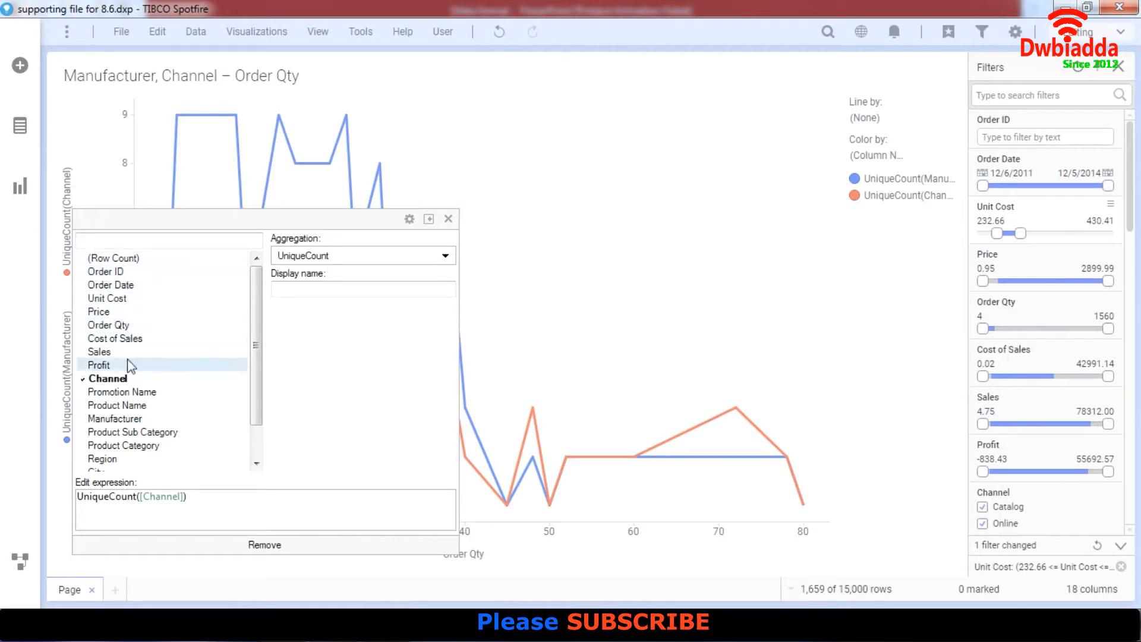
{"action": "scroll", "coordinate": [134, 410], "scroll_direction": "down", "scroll_amount": 1}
{"action": "left_click", "coordinate": [130, 421]}
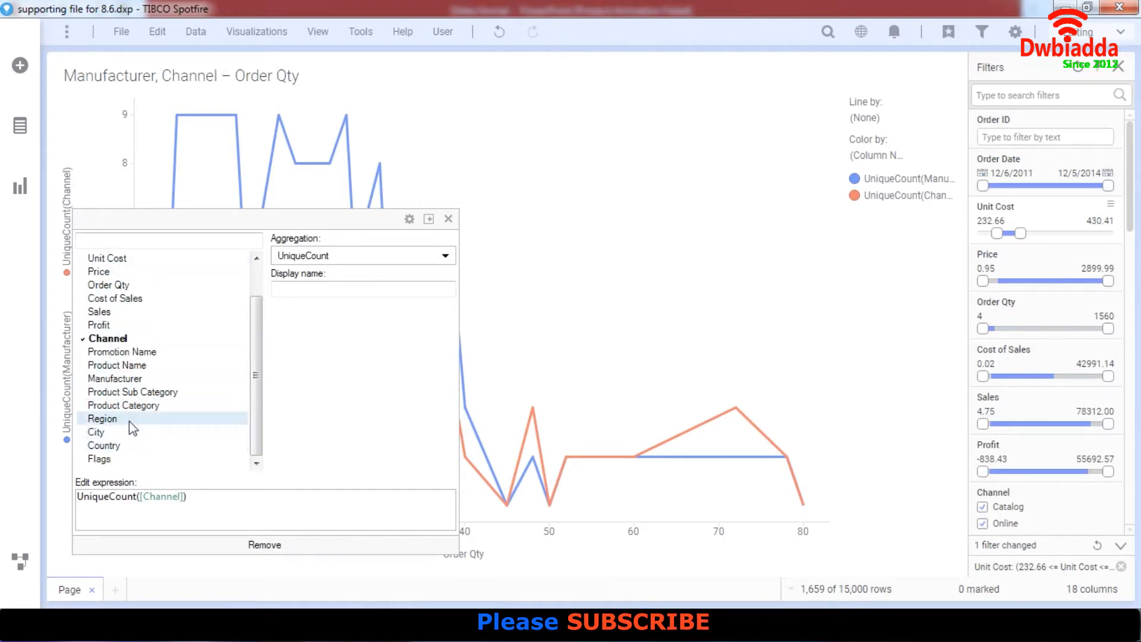
{"action": "left_click", "coordinate": [135, 433]}
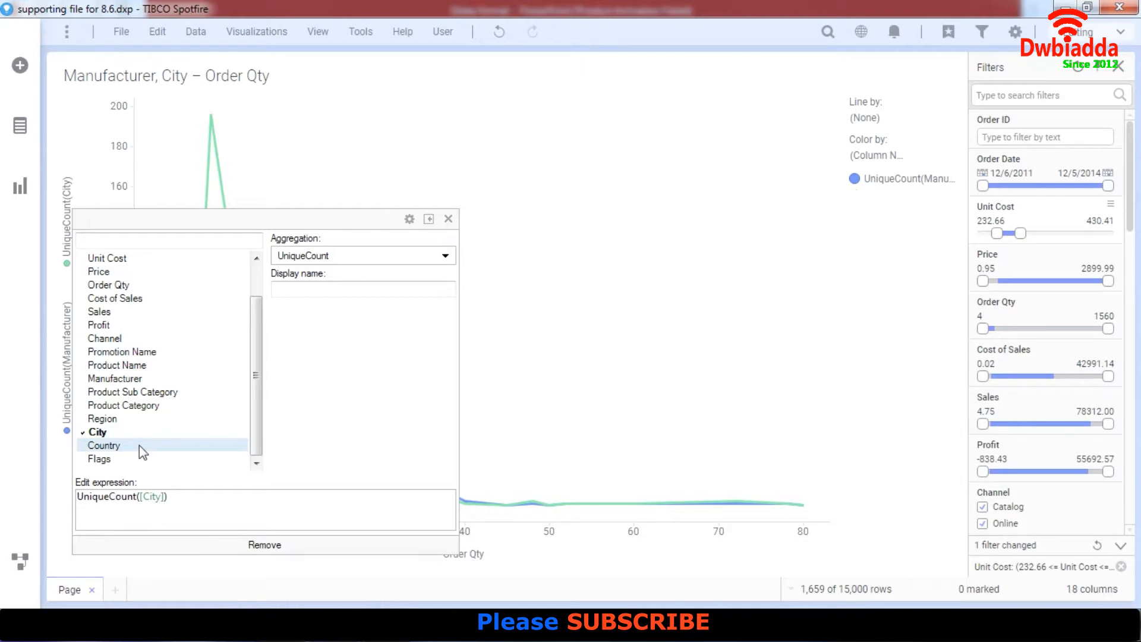
{"action": "left_click", "coordinate": [139, 444]}
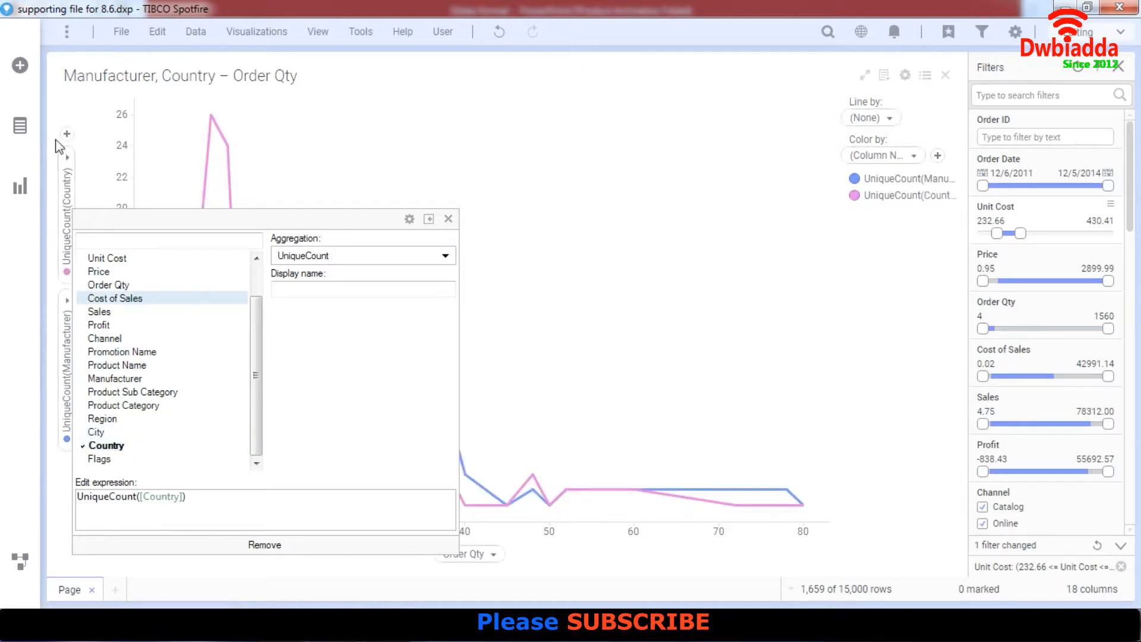
Add UniqueCount(Channel) as a third Y-axis column of the line chart.
{"action": "left_click", "coordinate": [65, 137]}
{"action": "left_click", "coordinate": [66, 137]}
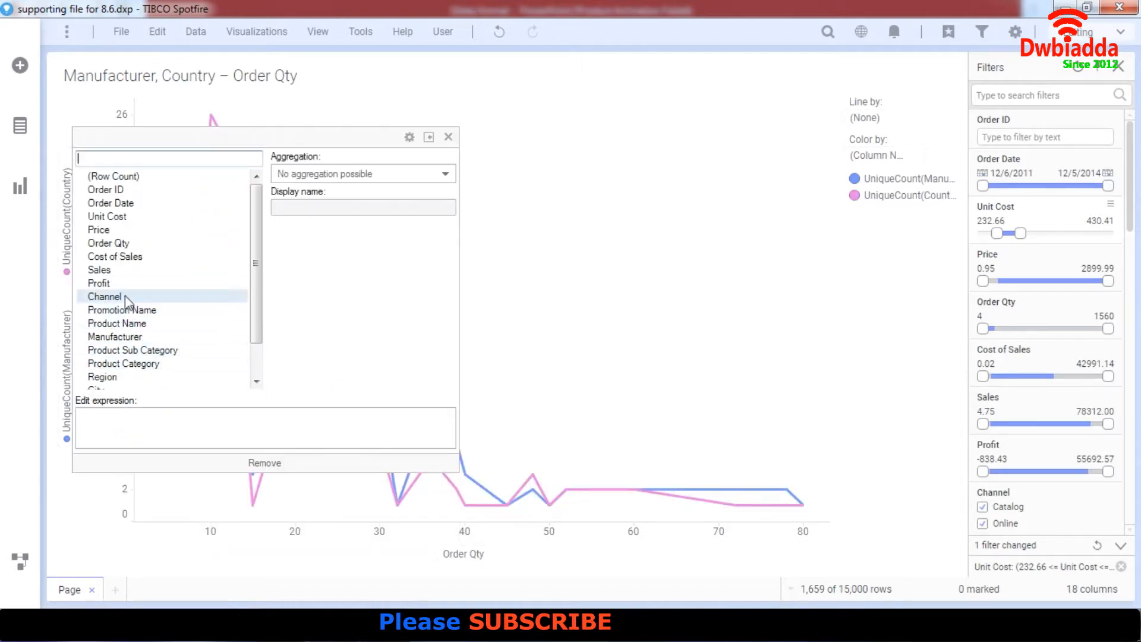
{"action": "left_click", "coordinate": [122, 297]}
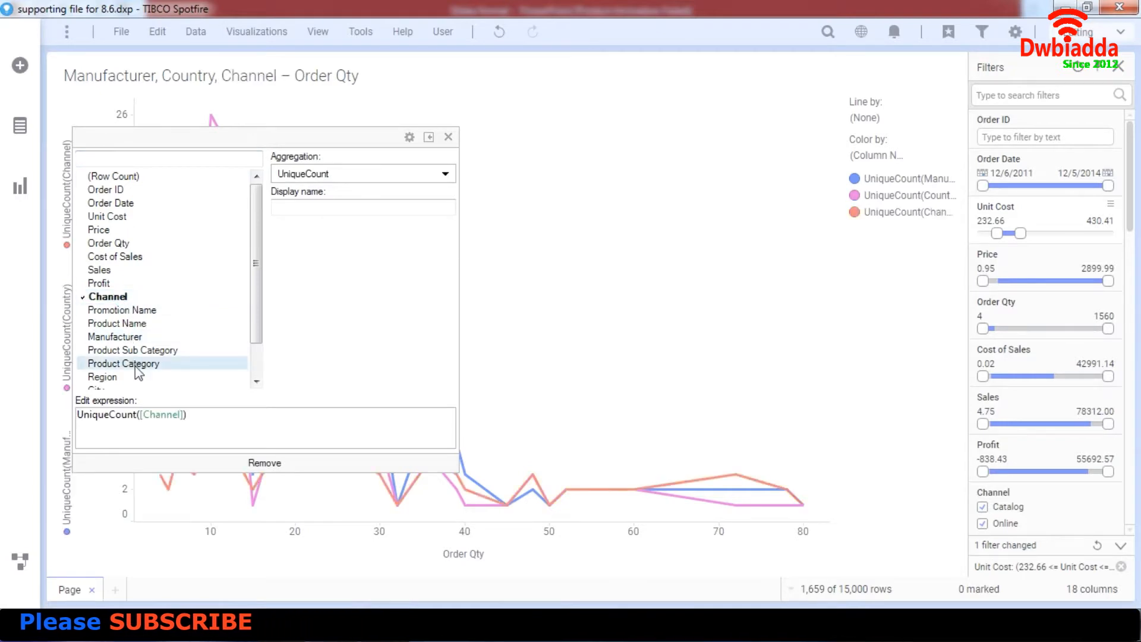
Add UniqueCount(Region) as a fourth Y-axis column of the line chart.
{"action": "left_click", "coordinate": [67, 113]}
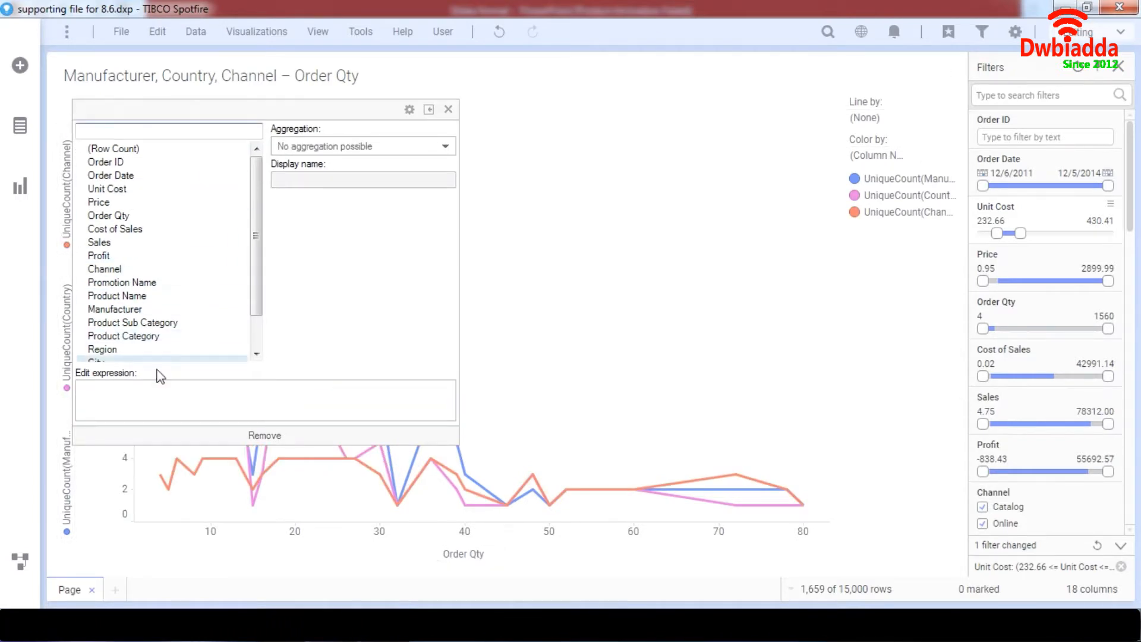
{"action": "left_click", "coordinate": [146, 350]}
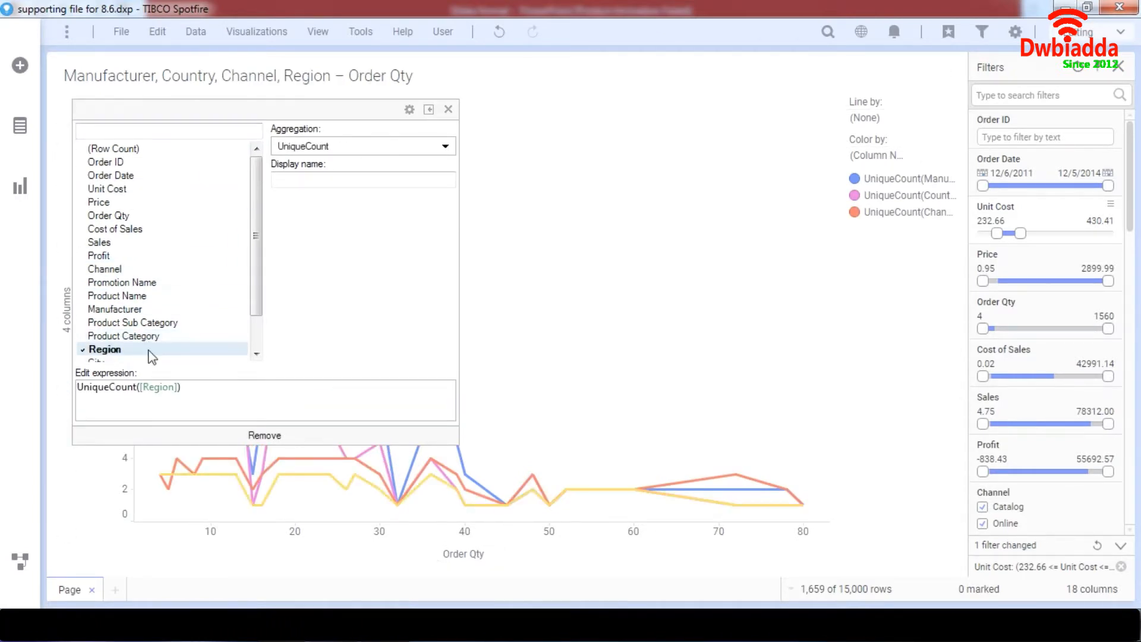
{"action": "left_click", "coordinate": [641, 315]}
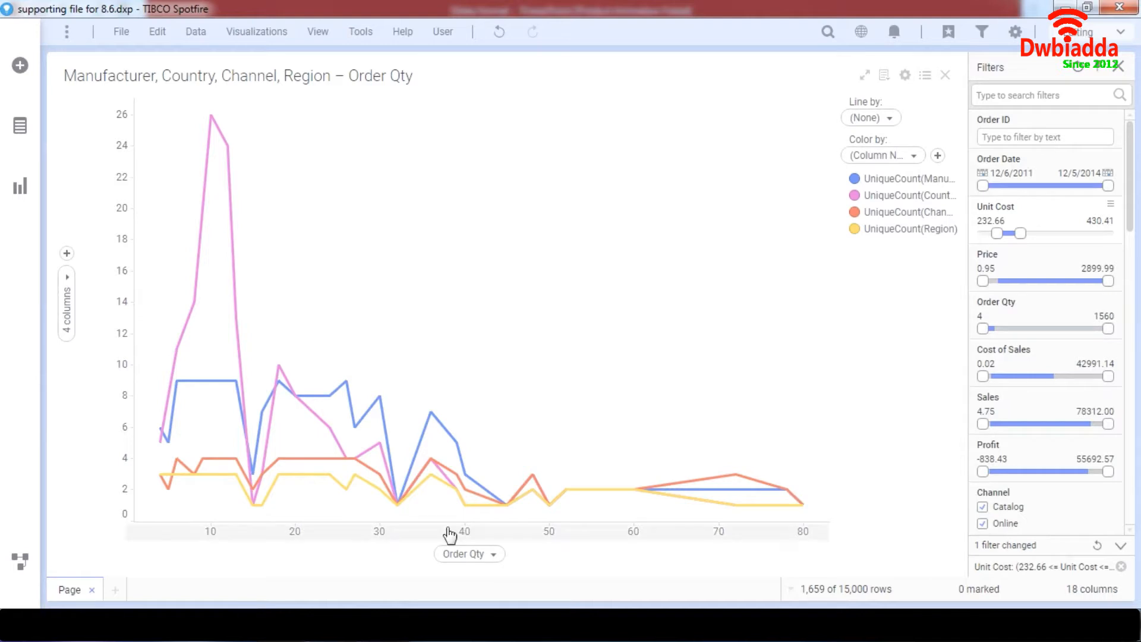
Set the Unit Cost filter range to 407.15–709.60, and toggle the Catalog value of the Channel filter off and back on.
{"action": "mouse_move", "coordinate": [997, 233]}
{"action": "left_mouse_down"}
{"action": "mouse_move", "coordinate": [975, 233]}
{"action": "mouse_move", "coordinate": [1115, 231]}
{"action": "mouse_move", "coordinate": [1006, 238]}
{"action": "left_mouse_up"}
{"action": "scroll", "coordinate": [993, 514], "scroll_direction": "down", "scroll_amount": 3}
{"action": "left_click", "coordinate": [982, 440]}
{"action": "left_click", "coordinate": [982, 440]}
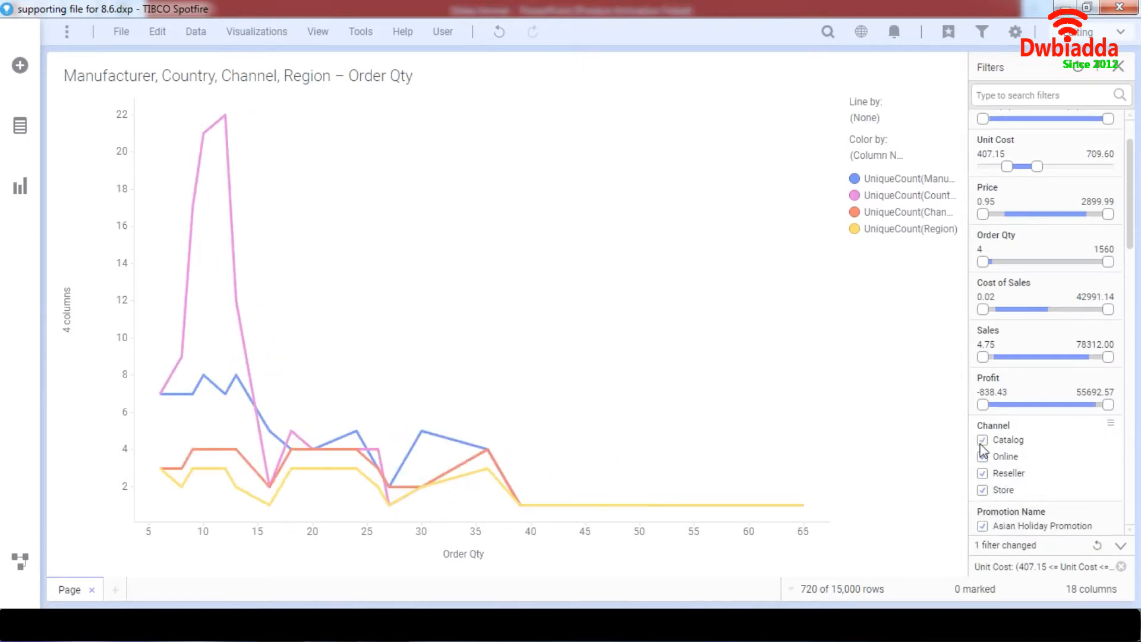
{"action": "left_click", "coordinate": [982, 441]}
{"action": "left_click", "coordinate": [982, 443]}
{"action": "scroll", "coordinate": [1031, 452], "scroll_direction": "down", "scroll_amount": 6}
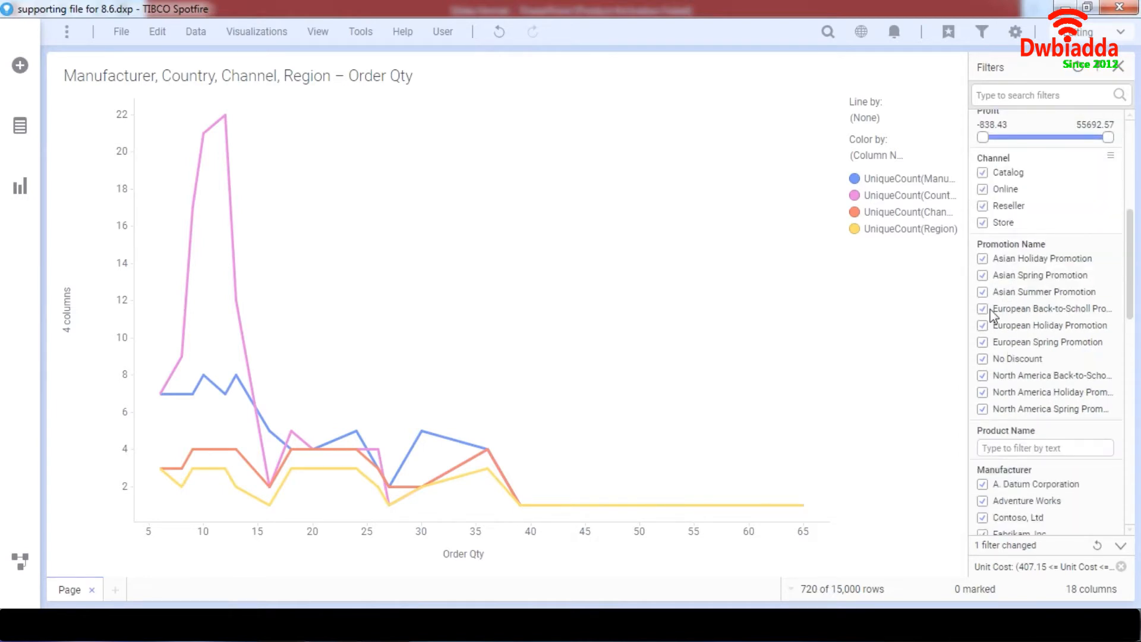
Exclude all manufacturers one by one in the Manufacturer filter, from A. Datum Corporation to Wide World Importers.
{"action": "scroll", "coordinate": [995, 316], "scroll_direction": "down", "scroll_amount": 2}
{"action": "left_click", "coordinate": [982, 418]}
{"action": "left_click", "coordinate": [982, 434]}
{"action": "left_click", "coordinate": [982, 451]}
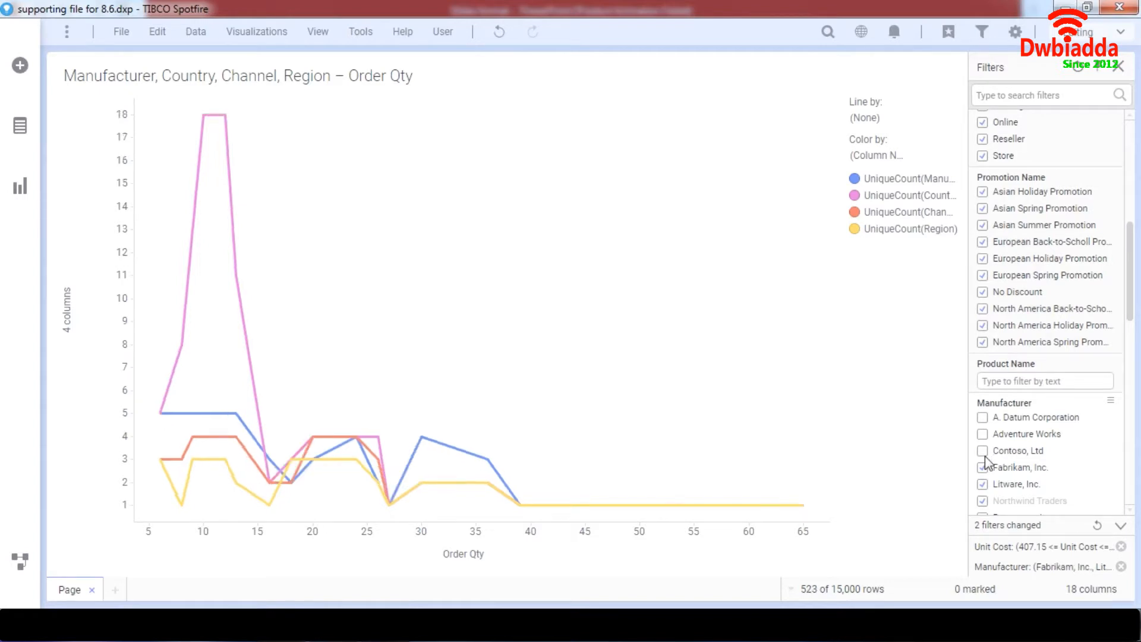
{"action": "left_click", "coordinate": [983, 467]}
{"action": "left_click", "coordinate": [982, 484]}
{"action": "left_click", "coordinate": [982, 500]}
{"action": "scroll", "coordinate": [981, 469], "scroll_direction": "down", "scroll_amount": 2}
{"action": "left_click", "coordinate": [982, 450]}
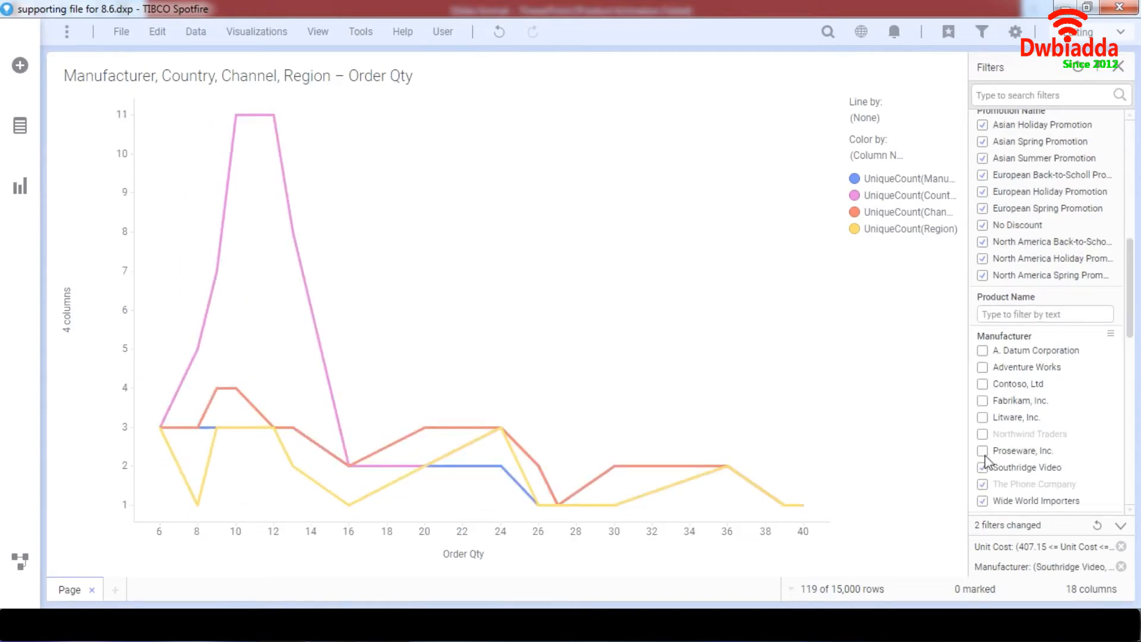
{"action": "scroll", "coordinate": [985, 456], "scroll_direction": "down", "scroll_amount": 2}
{"action": "left_click", "coordinate": [983, 434]}
{"action": "left_click", "coordinate": [983, 417]}
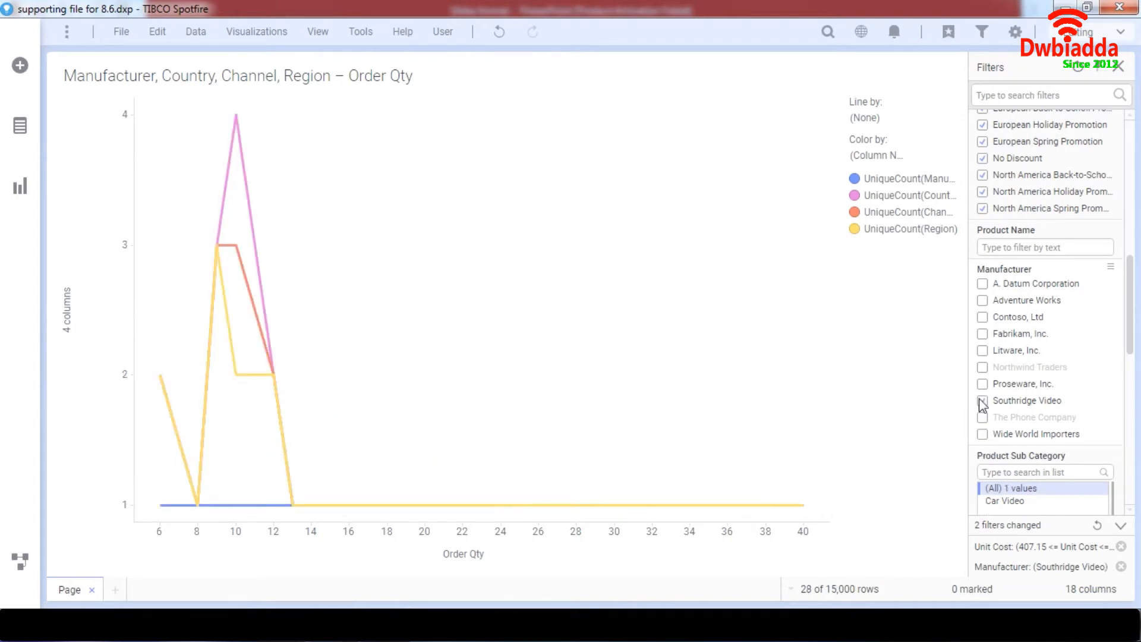
{"action": "left_click", "coordinate": [983, 401]}
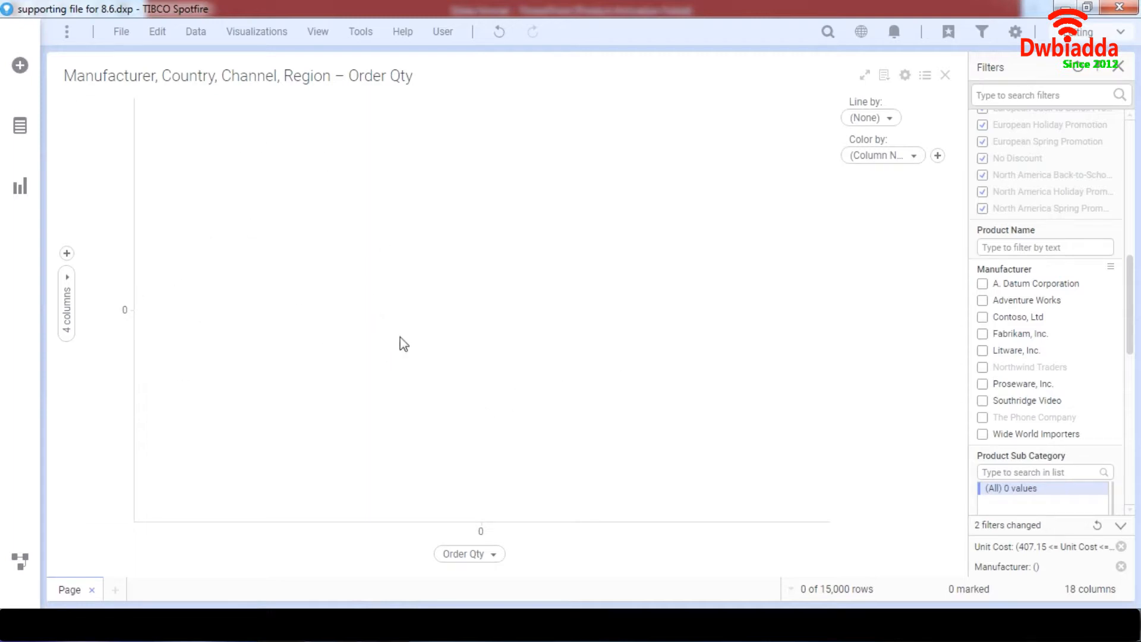
Include all manufacturers again in the Manufacturer filter, from Wide World Importers back up to A. Datum Corporation.
{"action": "left_click", "coordinate": [982, 434]}
{"action": "left_click", "coordinate": [983, 417]}
{"action": "left_click", "coordinate": [983, 401]}
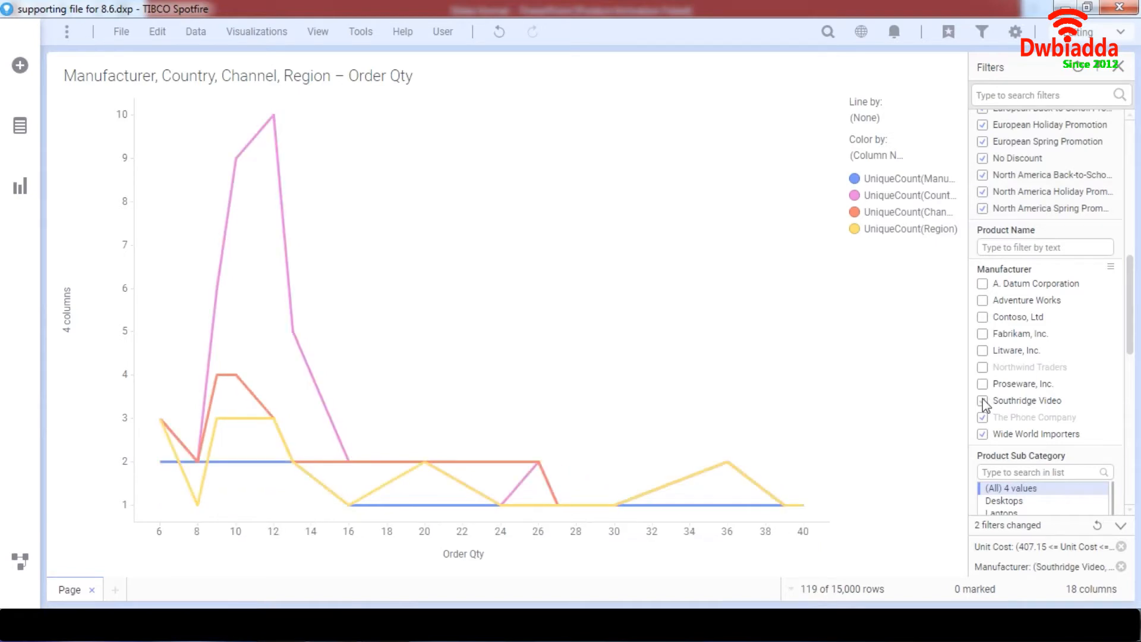
{"action": "left_click", "coordinate": [983, 385]}
{"action": "left_click", "coordinate": [983, 367]}
{"action": "left_click", "coordinate": [982, 350]}
{"action": "left_click", "coordinate": [982, 334]}
{"action": "left_click", "coordinate": [982, 316]}
{"action": "left_click", "coordinate": [982, 300]}
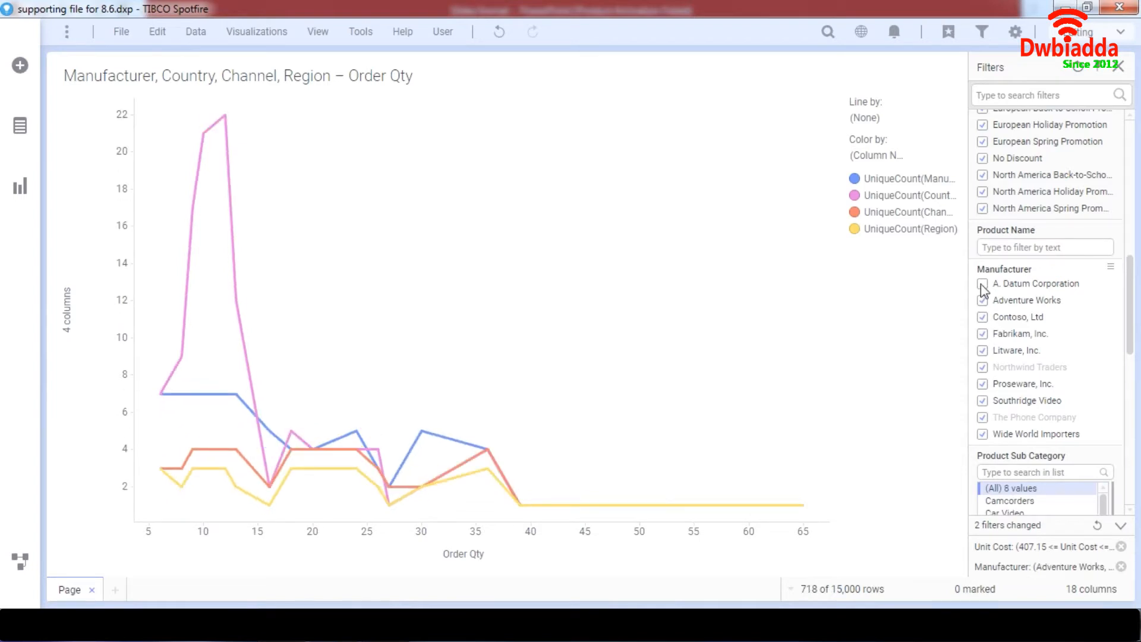
{"action": "left_click", "coordinate": [983, 284]}
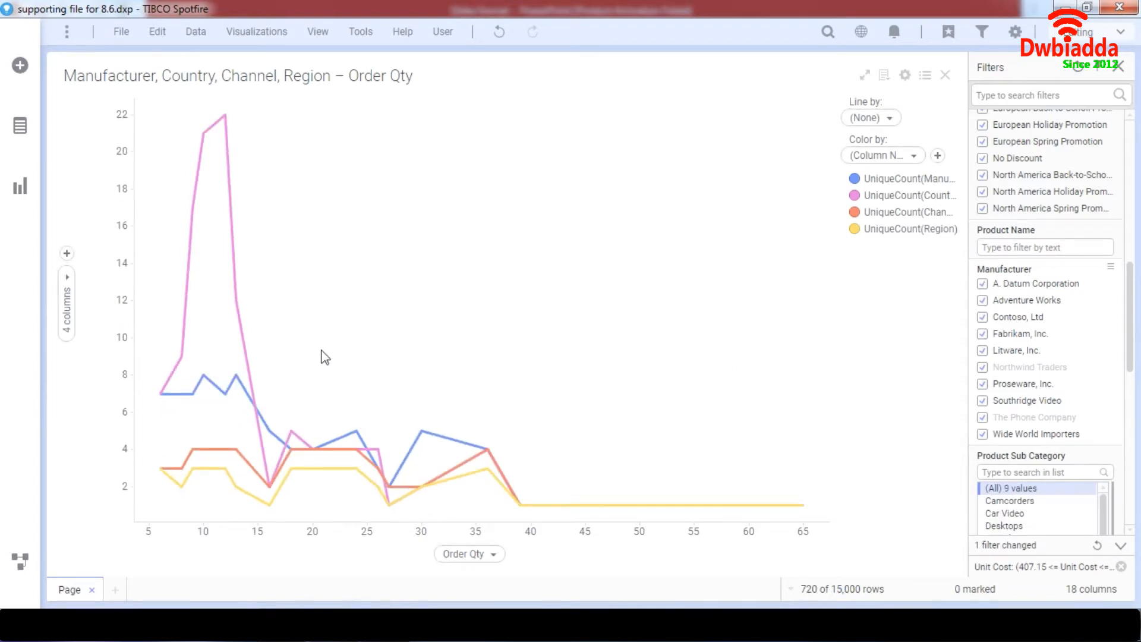
Delete the four-column line chart and create a new line chart on the page.
{"action": "left_click", "coordinate": [68, 281]}
{"action": "left_click", "coordinate": [945, 76]}
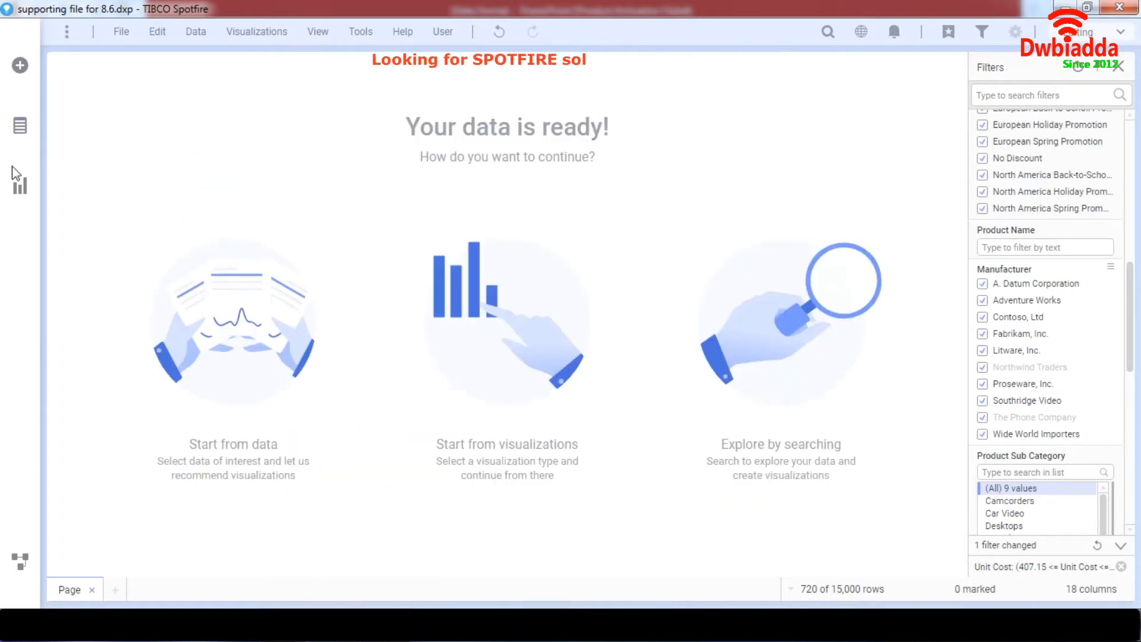
{"action": "left_click", "coordinate": [19, 186]}
{"action": "left_click", "coordinate": [163, 336]}
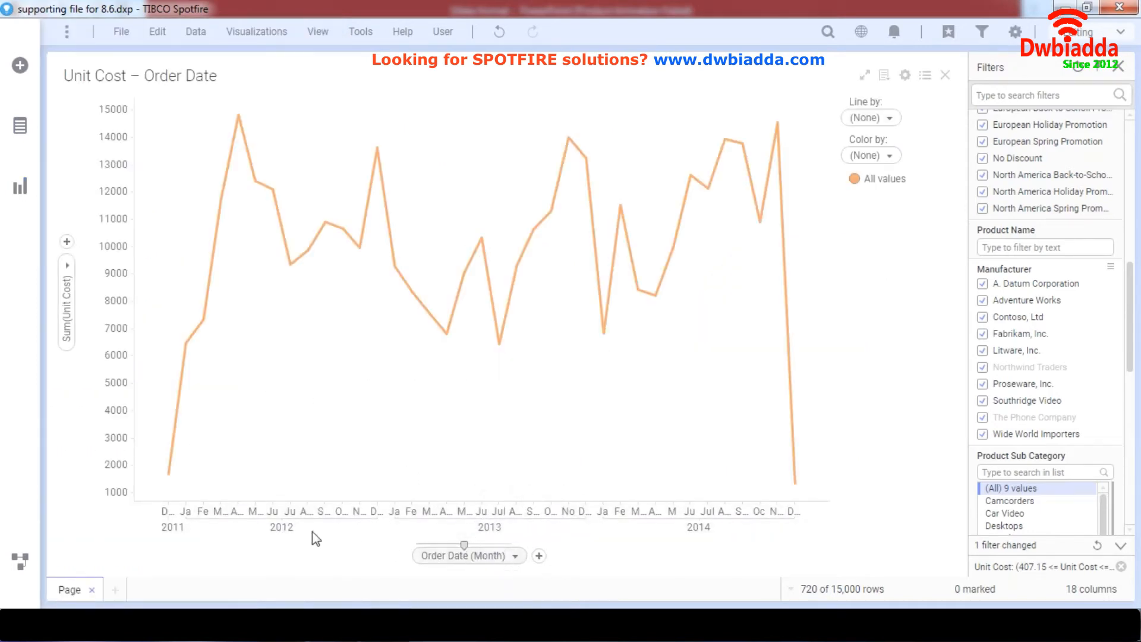
Set the new line chart's Y-axis to Manufacturer with the Count aggregation.
{"action": "left_click", "coordinate": [66, 272]}
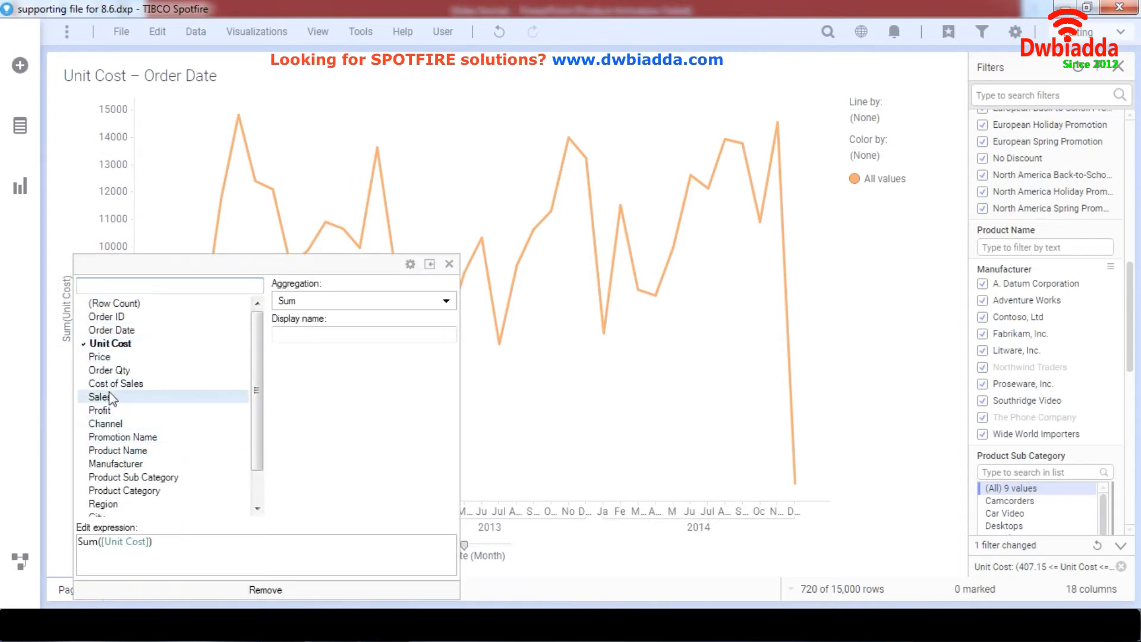
{"action": "left_click", "coordinate": [116, 465]}
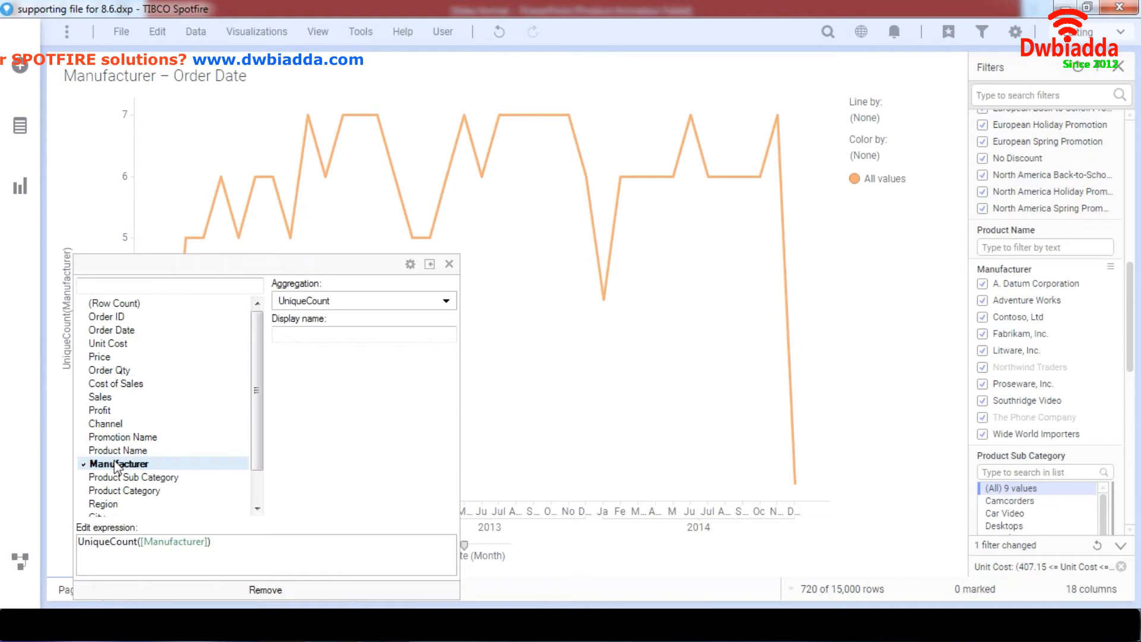
{"action": "left_click", "coordinate": [443, 302]}
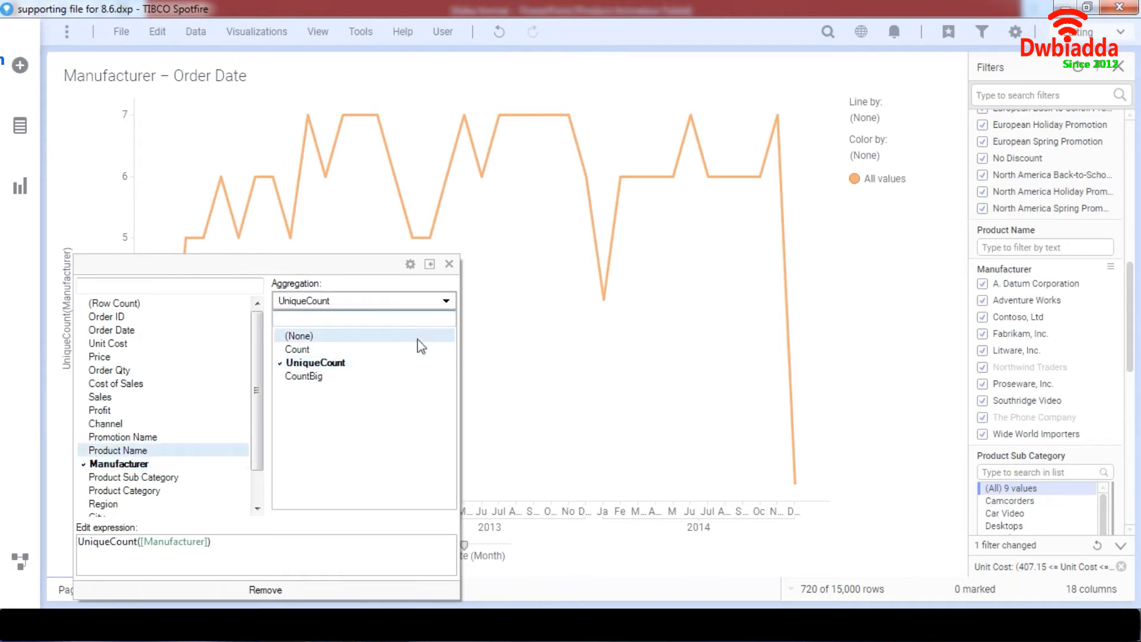
{"action": "left_click", "coordinate": [392, 349]}
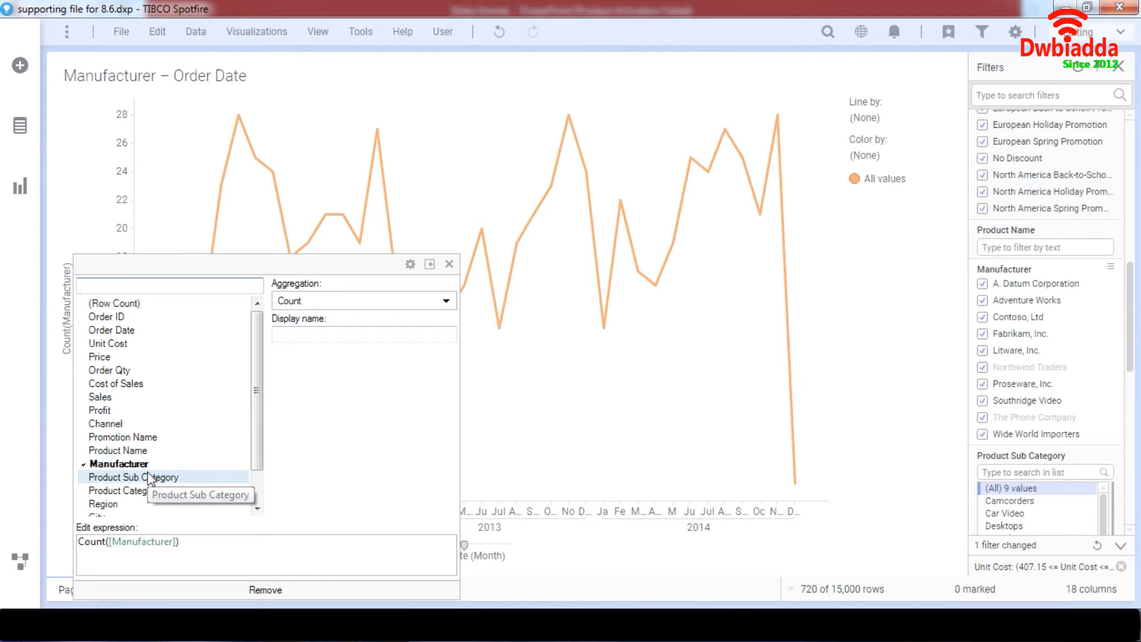
{"action": "left_click", "coordinate": [449, 264]}
Add Channel as a second X-axis column beside Order Date (Month).
{"action": "left_click", "coordinate": [540, 559]}
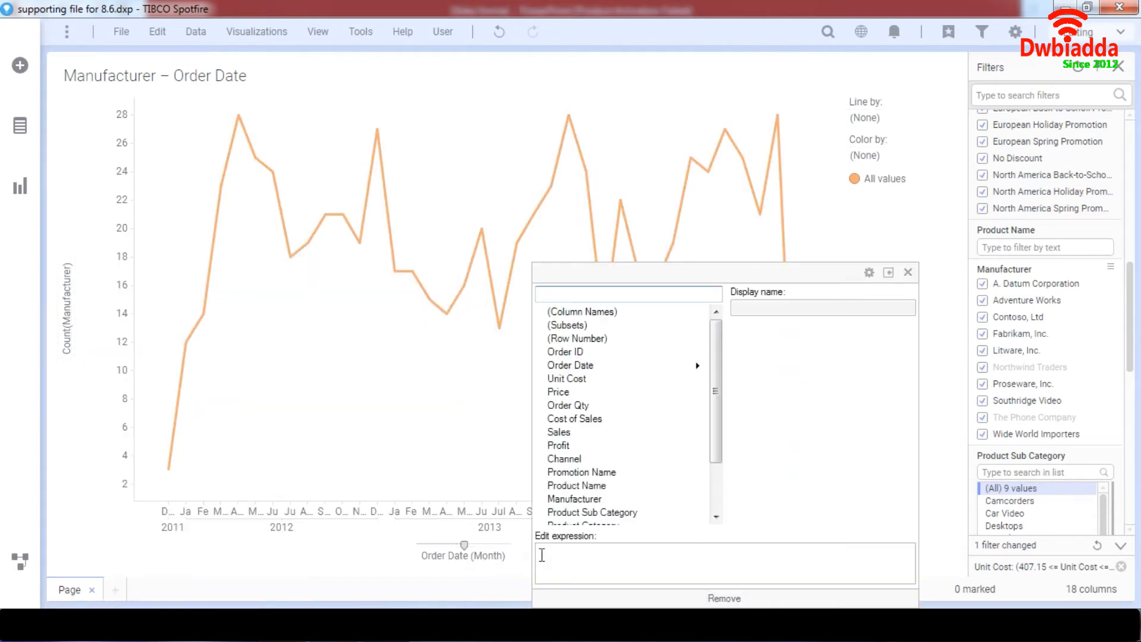
{"action": "left_click", "coordinate": [613, 464]}
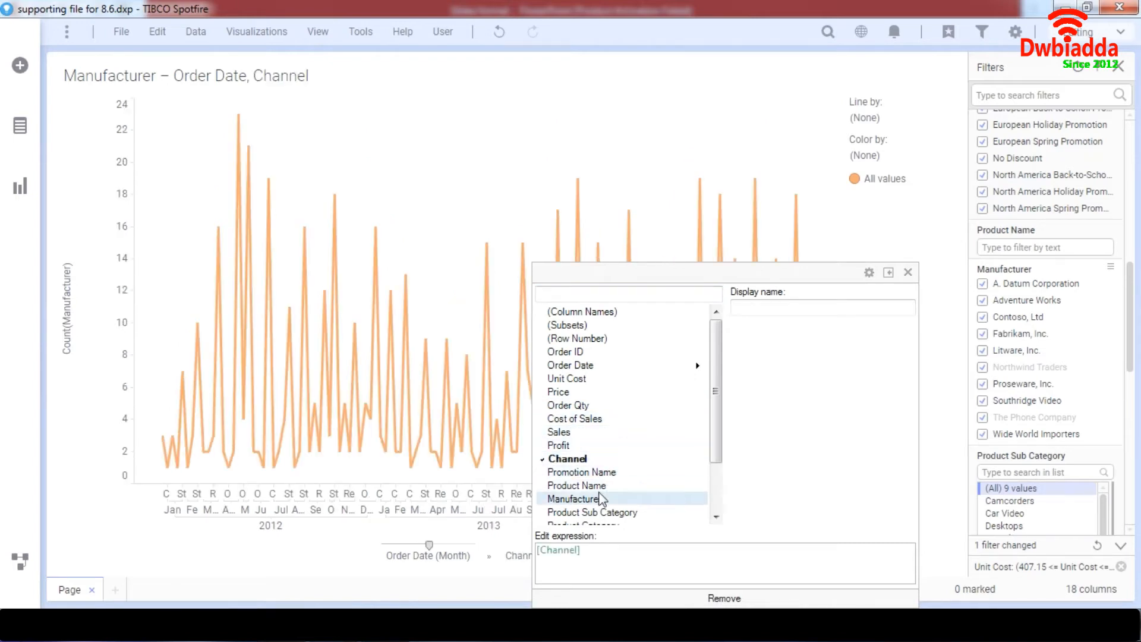
{"action": "left_click", "coordinate": [907, 271]}
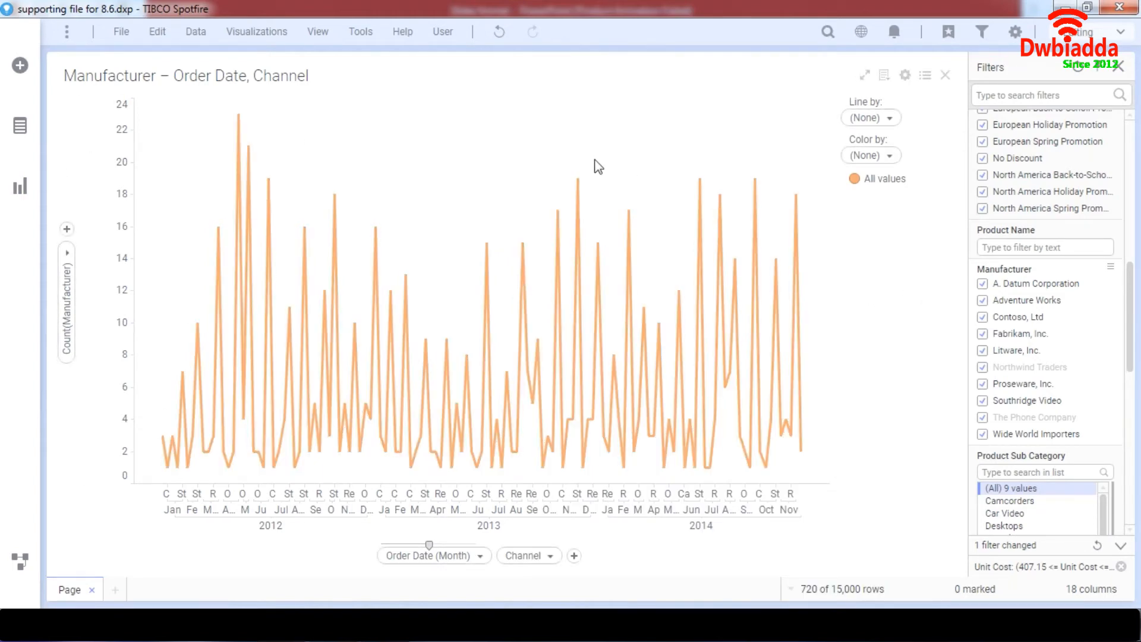
Review the edit settings of the "Not in current filtering" subset and enable that subset for comparison in the line chart.
{"action": "left_click", "coordinate": [905, 75]}
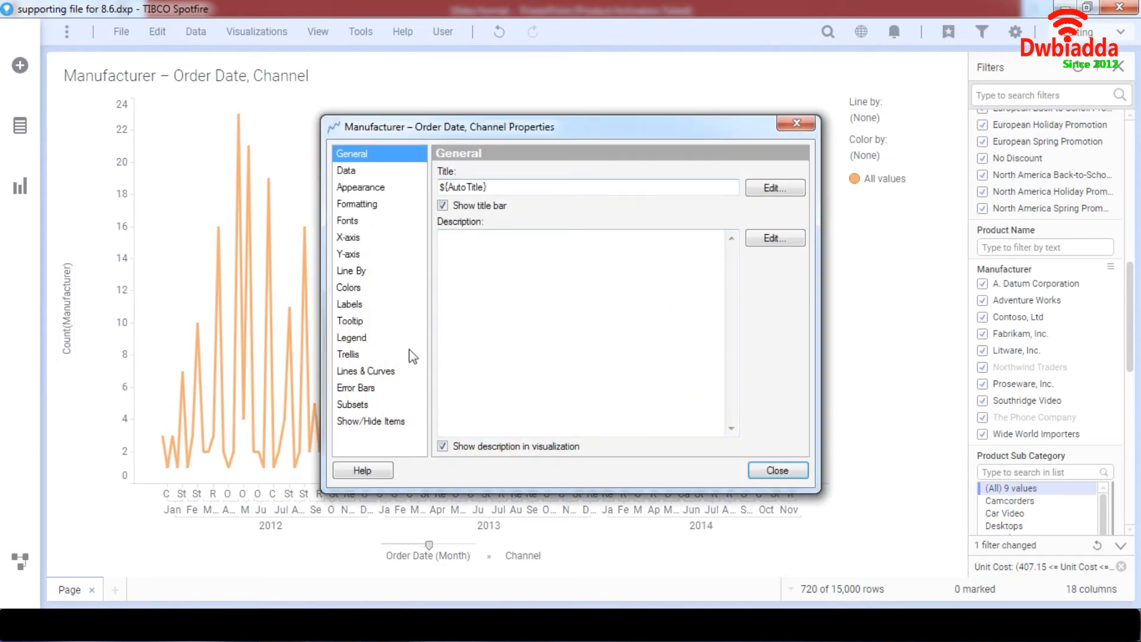
{"action": "left_click", "coordinate": [394, 404]}
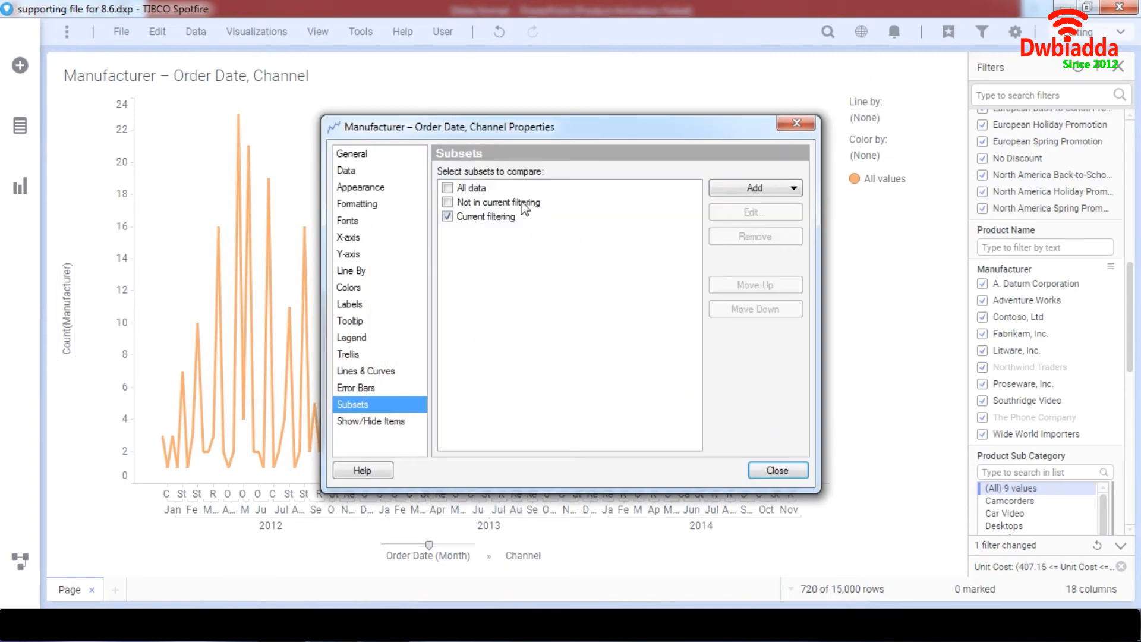
{"action": "left_click", "coordinate": [524, 205]}
{"action": "left_click", "coordinate": [722, 214]}
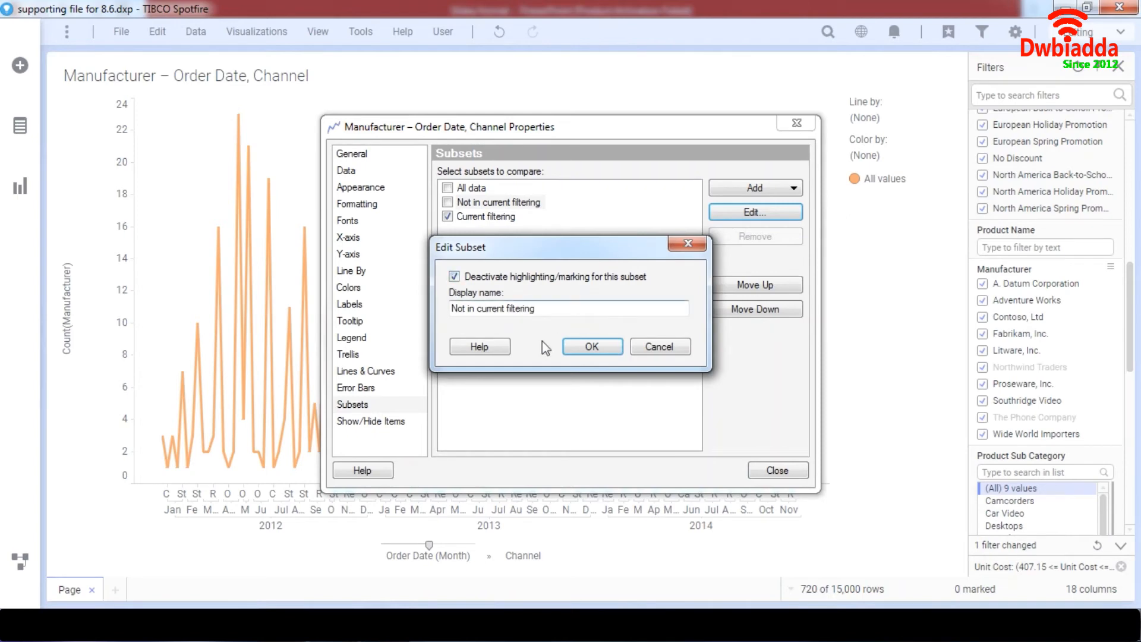
{"action": "left_click", "coordinate": [593, 347]}
{"action": "left_click", "coordinate": [448, 203]}
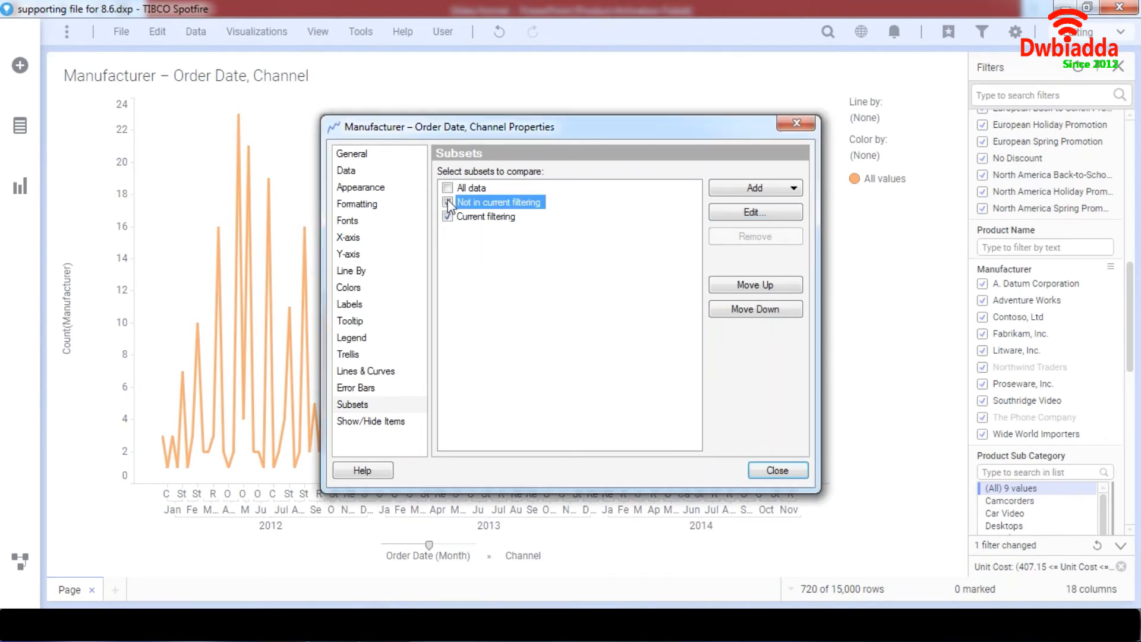
{"action": "left_click", "coordinate": [797, 123]}
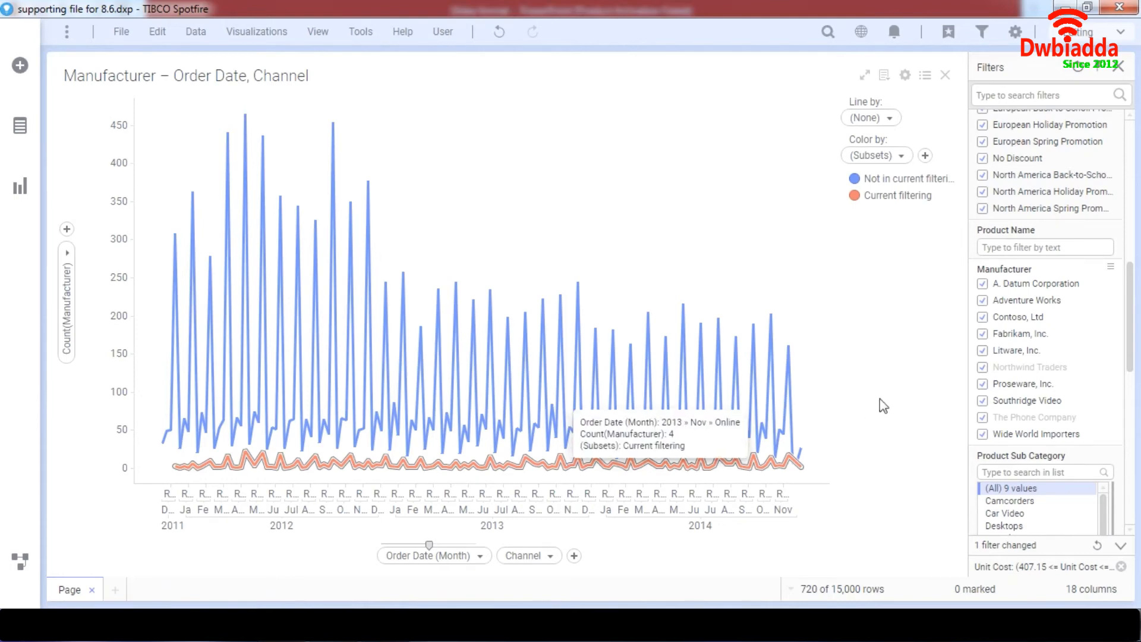
Hide the filters to give the line chart the full page width.
{"action": "scroll", "coordinate": [1030, 346], "scroll_direction": "up", "scroll_amount": 5}
{"action": "scroll", "coordinate": [1030, 346], "scroll_direction": "up", "scroll_amount": 6}
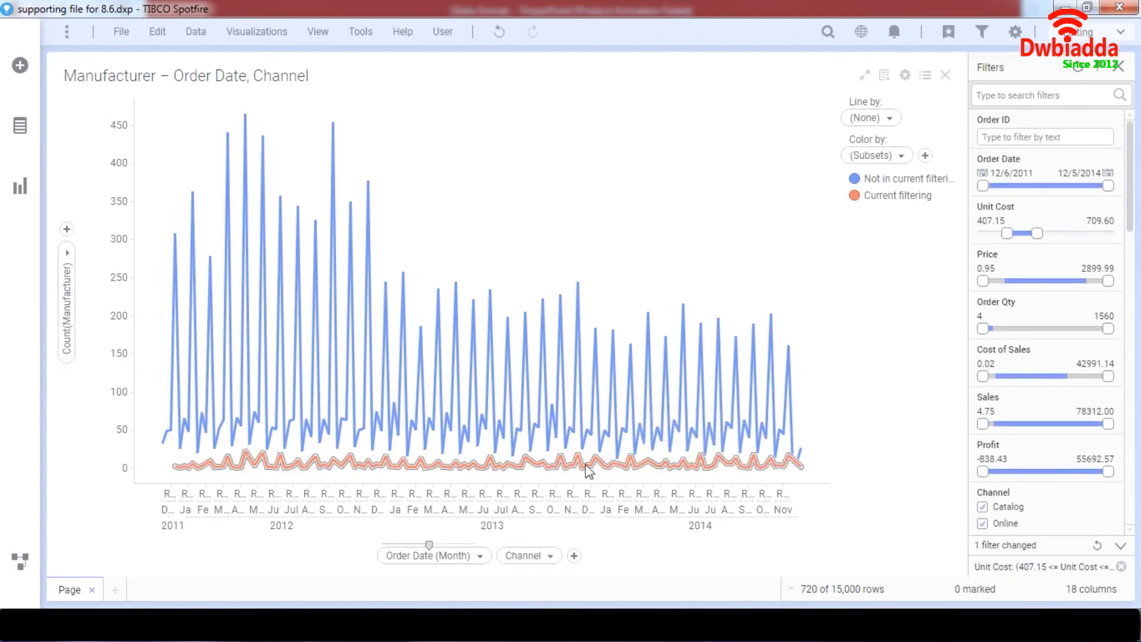
{"action": "left_click", "coordinate": [1119, 67]}
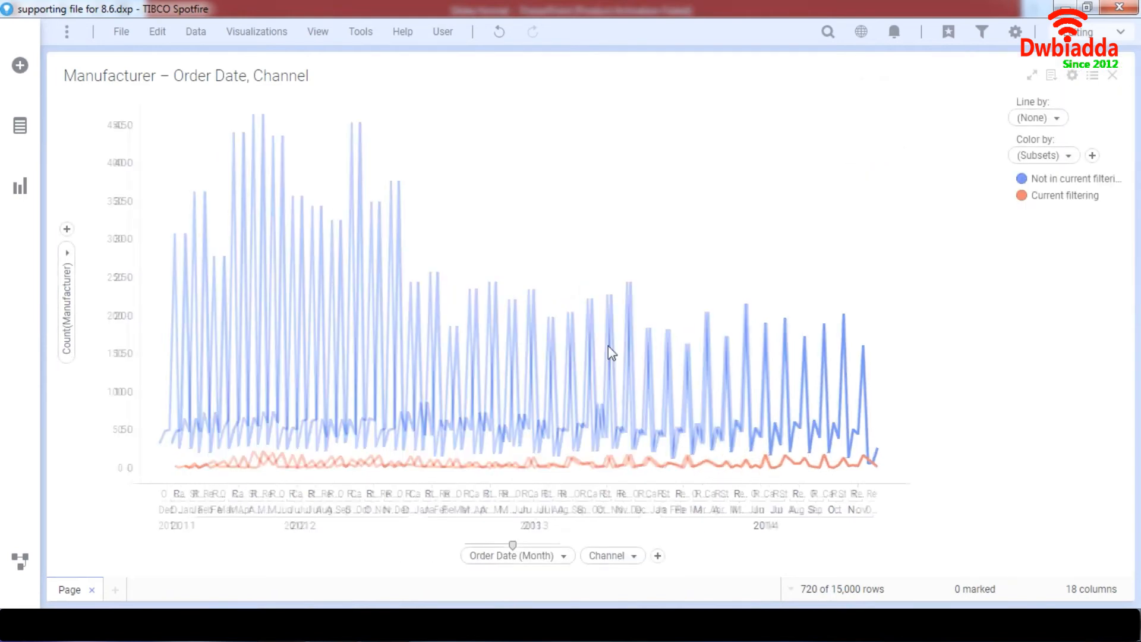
Mark several date ranges along the Current filtering line, including late 2012 to late 2013 and 2014, and clear the marking.
{"action": "left_click_drag", "start_coordinate": [429, 422], "coordinate": [527, 480]}
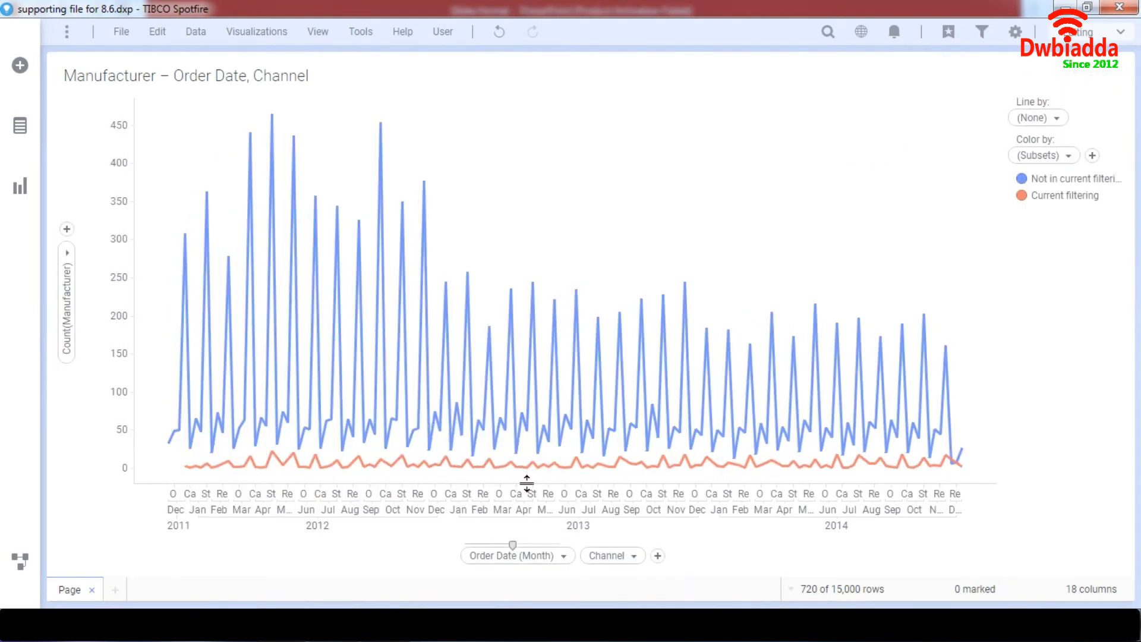
{"action": "left_click_drag", "start_coordinate": [423, 359], "coordinate": [703, 503]}
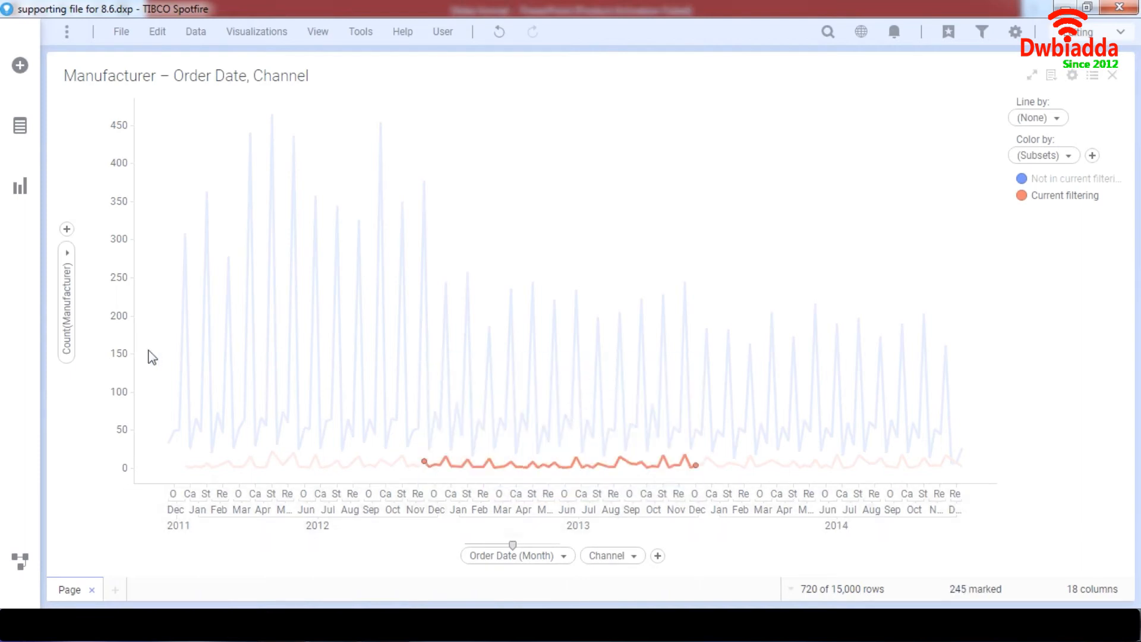
{"action": "left_click_drag", "start_coordinate": [199, 373], "coordinate": [517, 496]}
{"action": "left_click_drag", "start_coordinate": [584, 398], "coordinate": [808, 496]}
{"action": "left_click_drag", "start_coordinate": [748, 414], "coordinate": [896, 491]}
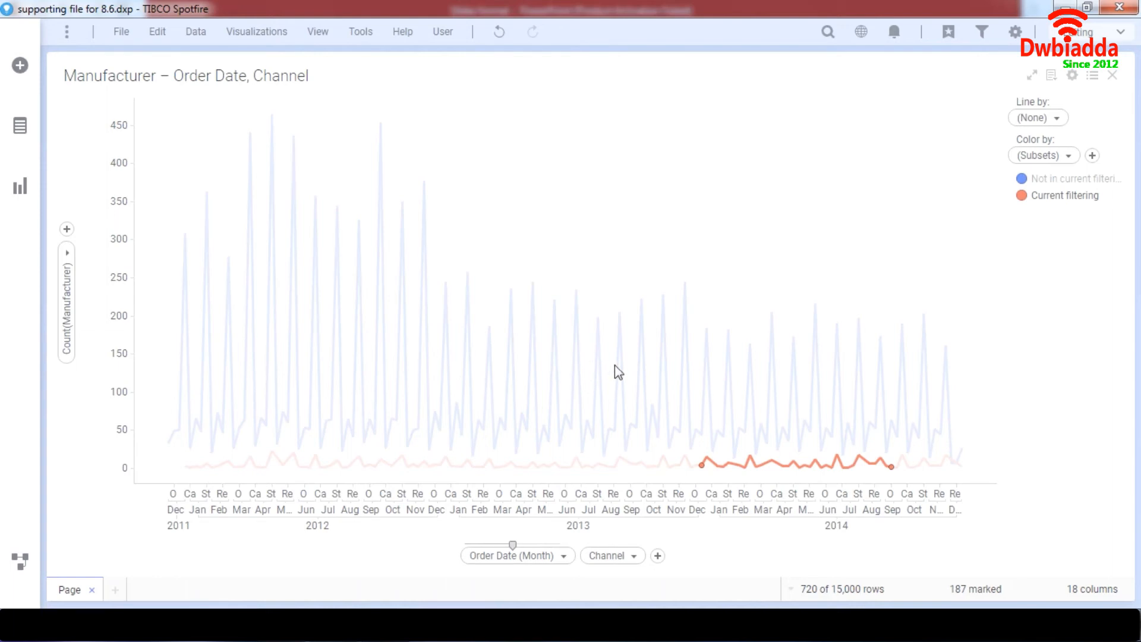
{"action": "left_click", "coordinate": [702, 223]}
Examine the highlighting/marking option of the "Not in current filtering" subset in the line chart's properties and dismiss its settings.
{"action": "left_click", "coordinate": [1070, 72]}
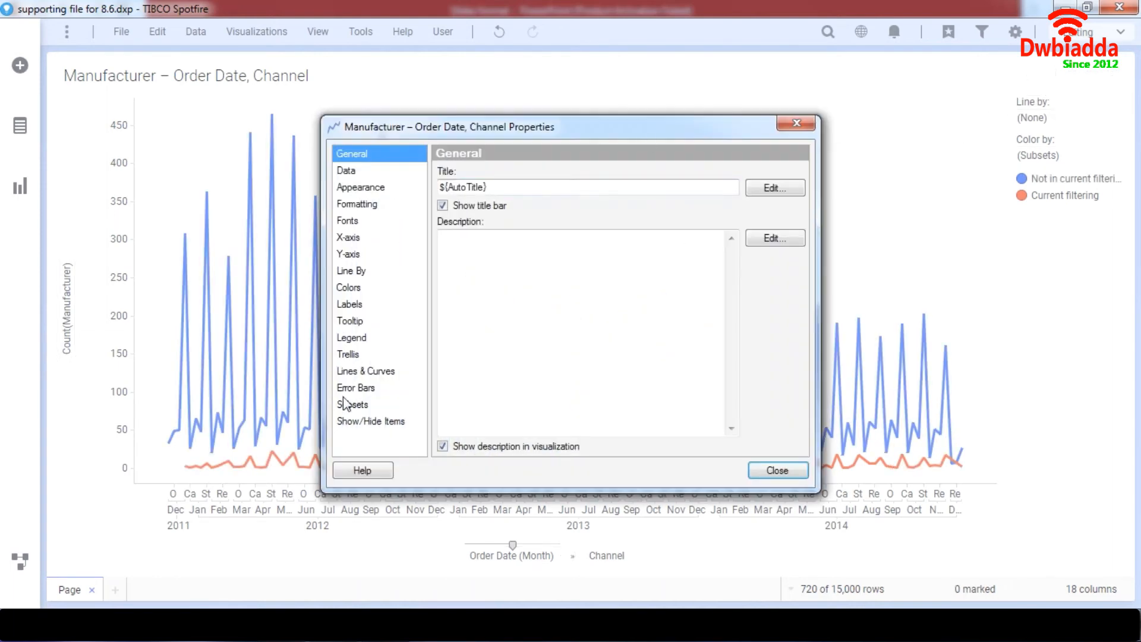
{"action": "left_click", "coordinate": [350, 404]}
{"action": "left_click", "coordinate": [492, 205]}
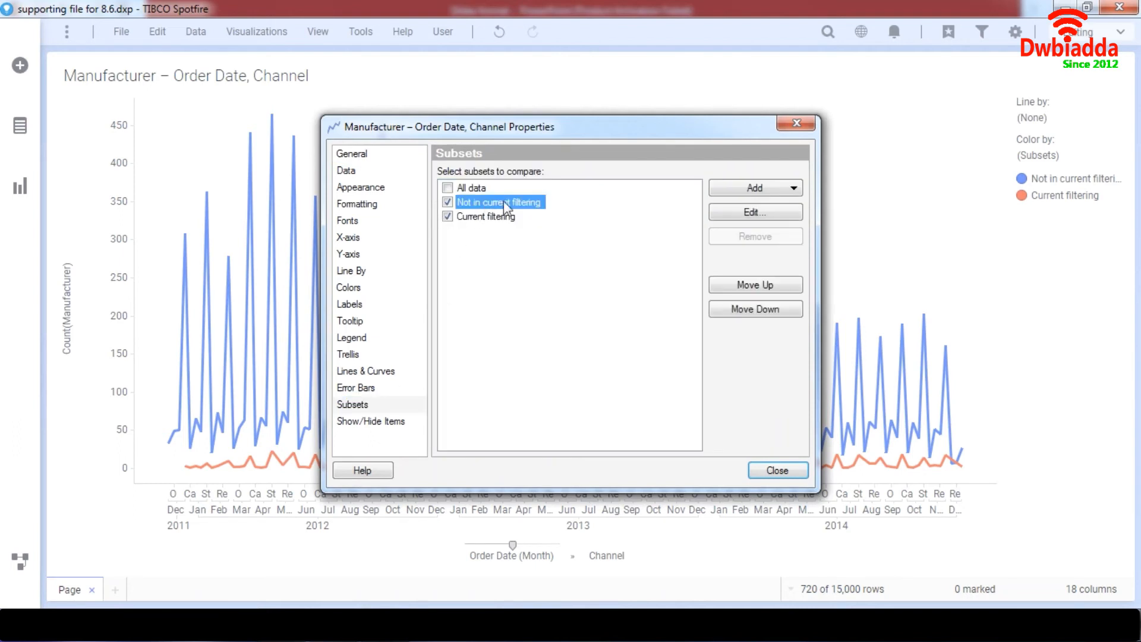
{"action": "left_click", "coordinate": [747, 215]}
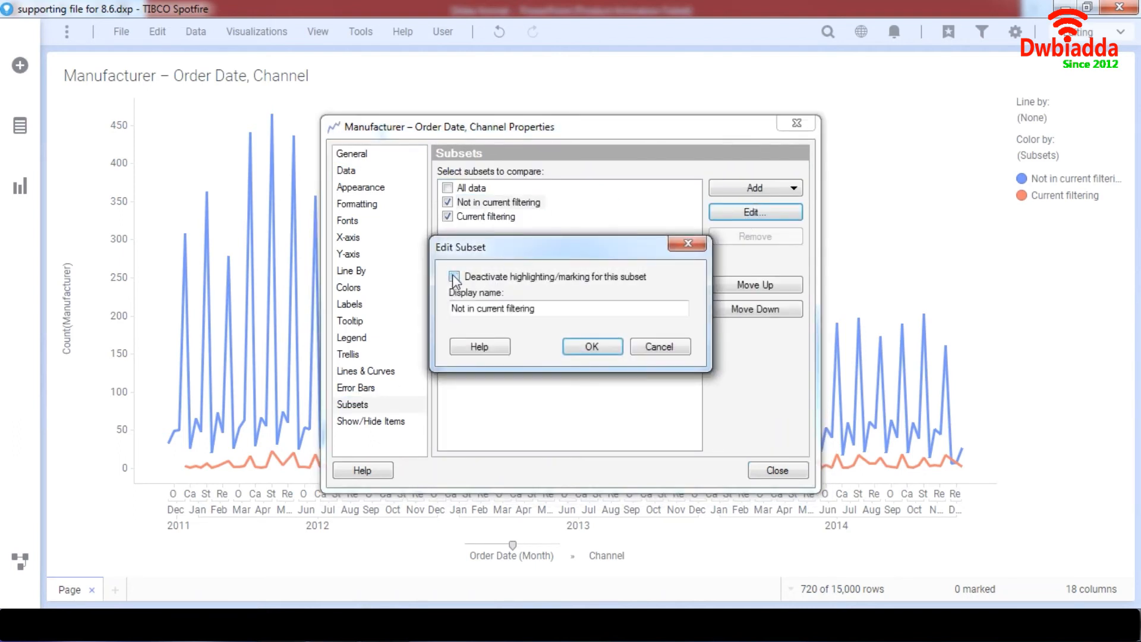
{"action": "left_click", "coordinate": [683, 246]}
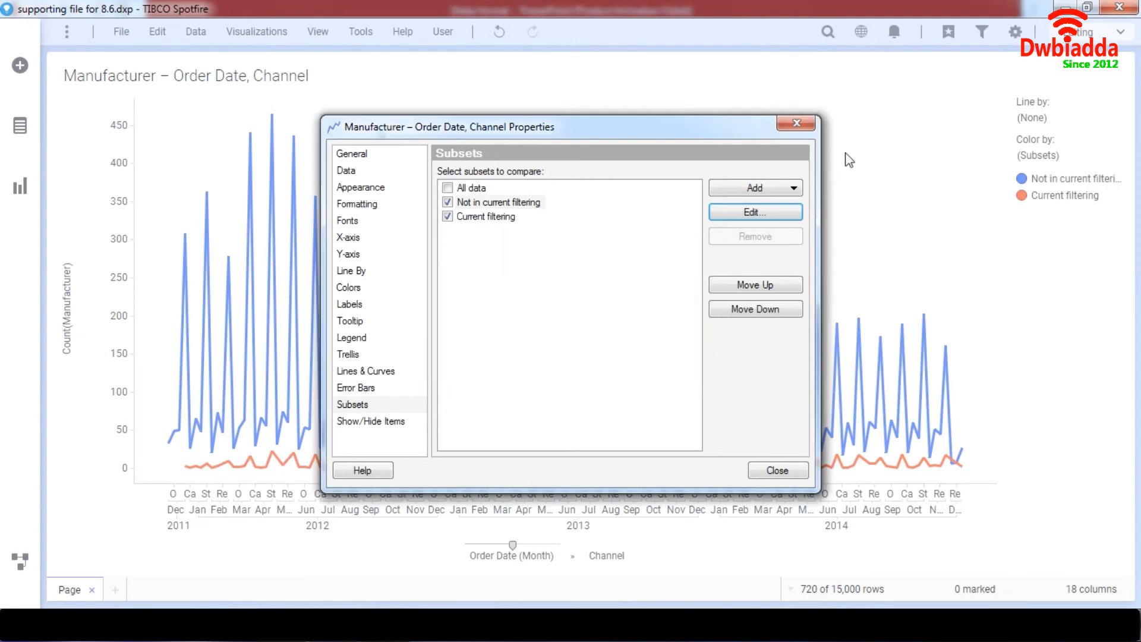
Mark the Current filtering line from about August 2012 to February 2013 and March to September 2013, clearing the marking after each range.
{"action": "left_click", "coordinate": [815, 130]}
{"action": "left_click_drag", "start_coordinate": [346, 293], "coordinate": [483, 482]}
{"action": "left_click", "coordinate": [509, 356]}
{"action": "left_click_drag", "start_coordinate": [495, 345], "coordinate": [634, 516]}
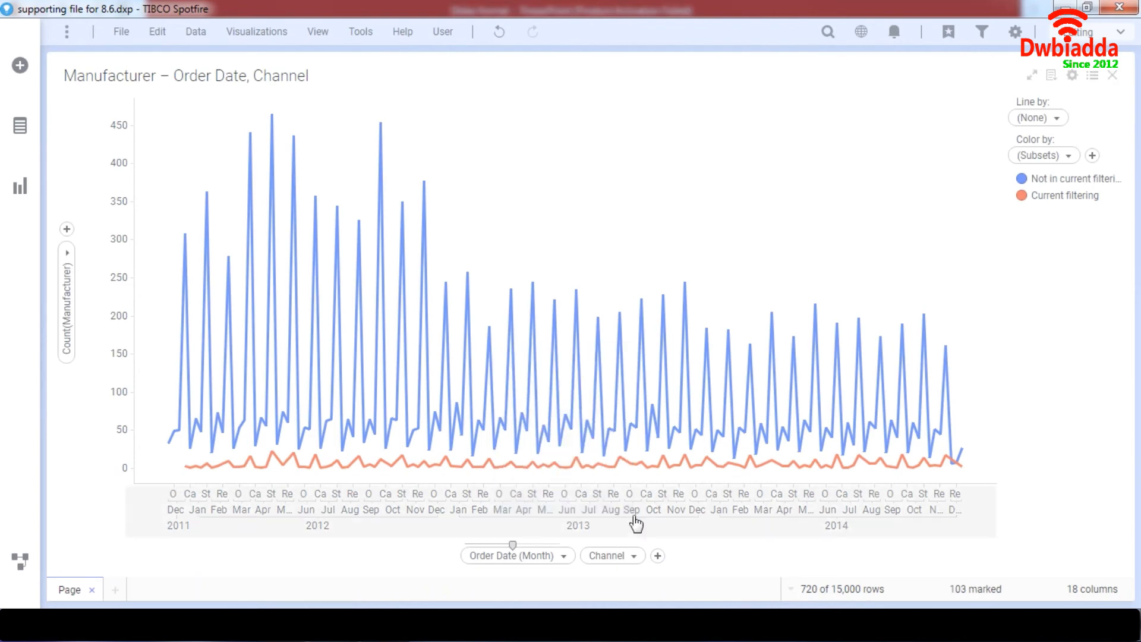
{"action": "left_click", "coordinate": [559, 362]}
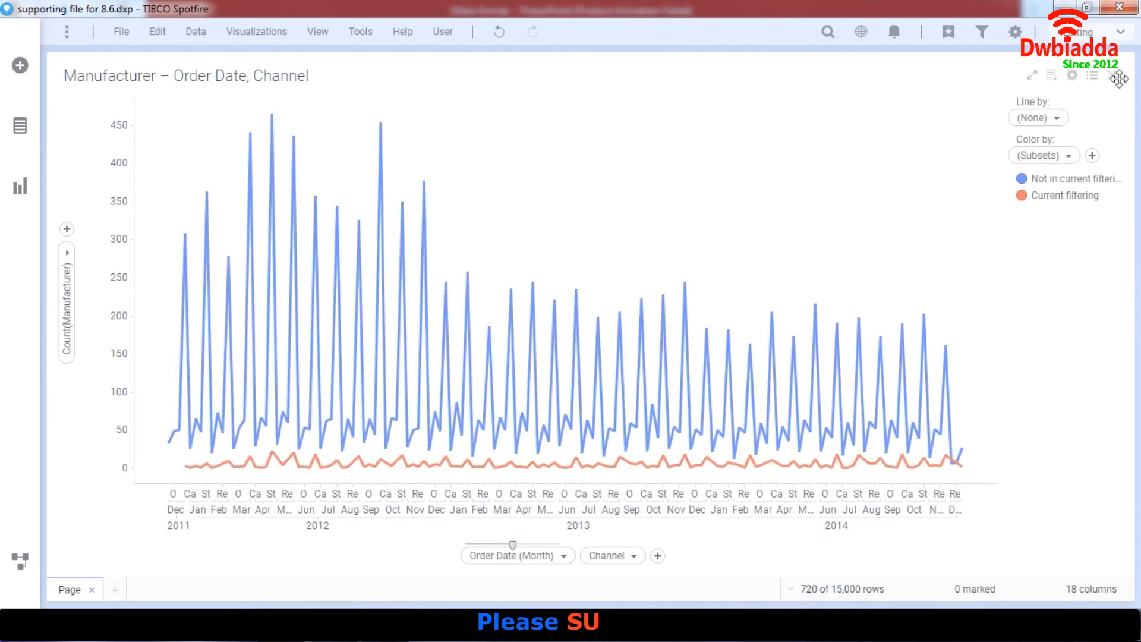
Turn off "Deactivate highlighting/marking for this subset" for the "Not in current filtering" subset of the line chart.
{"action": "left_click", "coordinate": [1072, 74]}
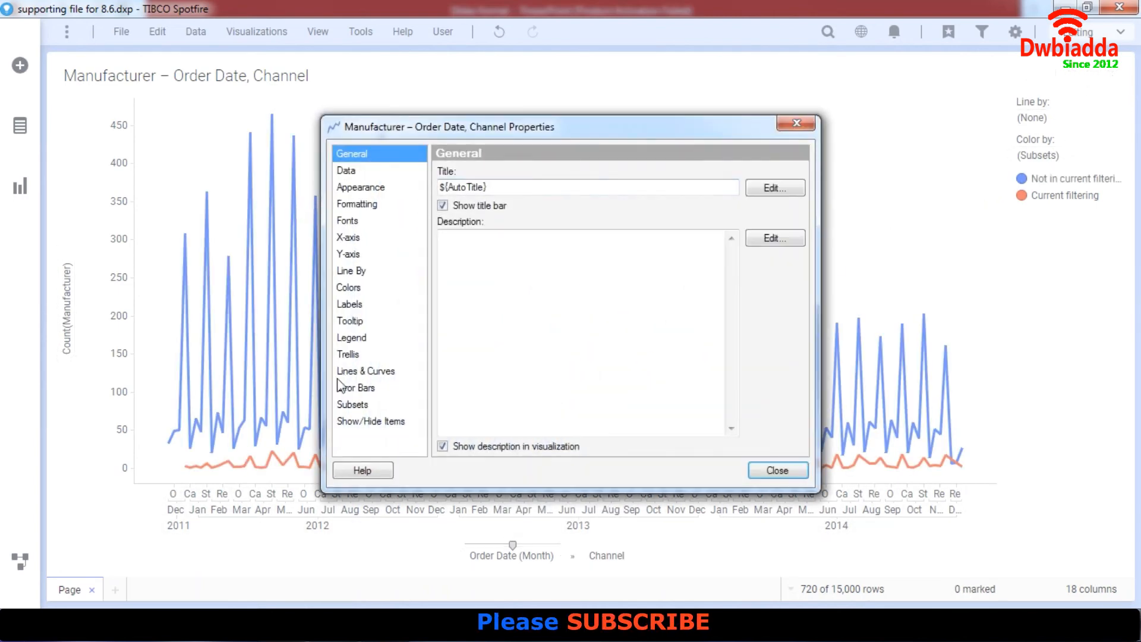
{"action": "left_click", "coordinate": [352, 405]}
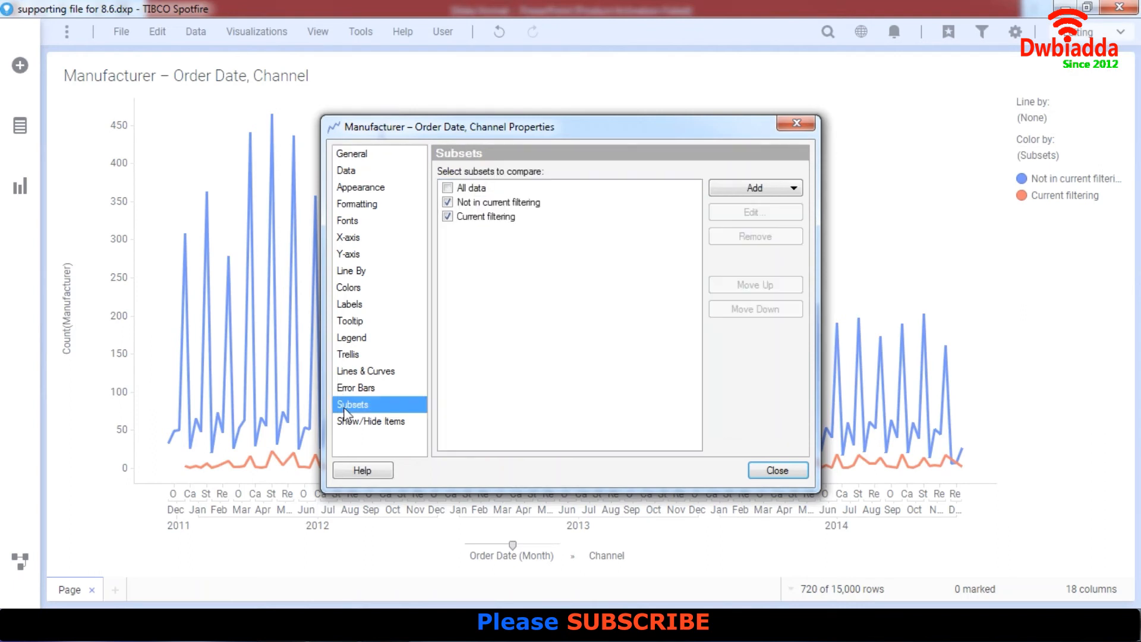
{"action": "left_click", "coordinate": [473, 202]}
{"action": "left_click", "coordinate": [750, 214]}
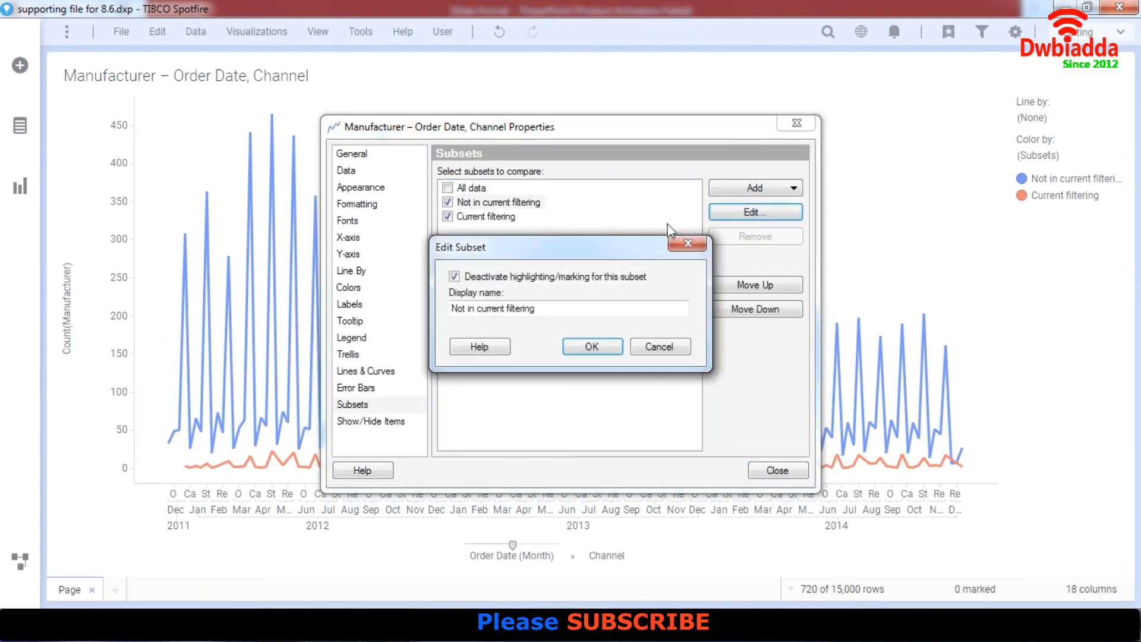
{"action": "left_click", "coordinate": [454, 278]}
{"action": "left_click", "coordinate": [604, 348]}
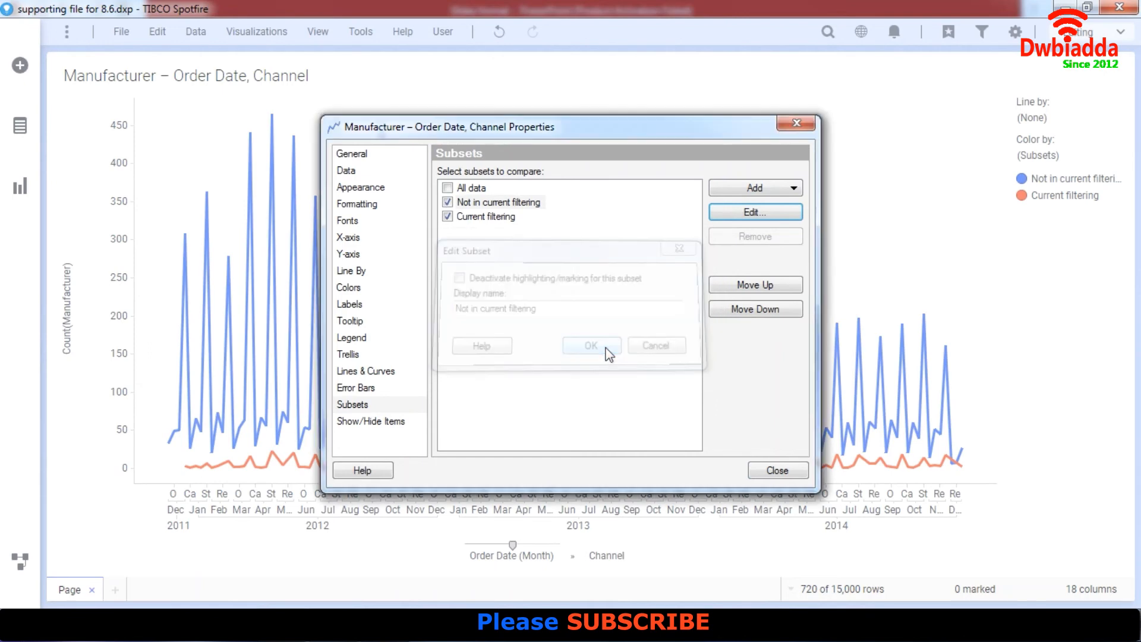
{"action": "left_click", "coordinate": [788, 124]}
Mark the lower parts of both subset lines from about mid-2012 to April 2013 and clear the marking.
{"action": "left_click_drag", "start_coordinate": [319, 339], "coordinate": [532, 498]}
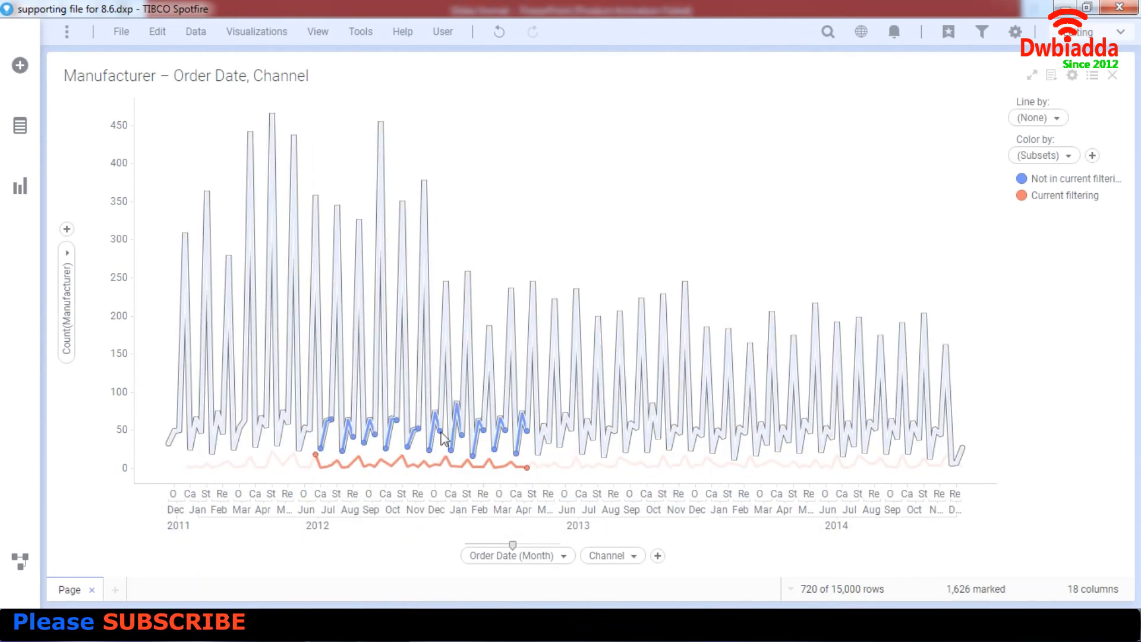
{"action": "left_click", "coordinate": [662, 217]}
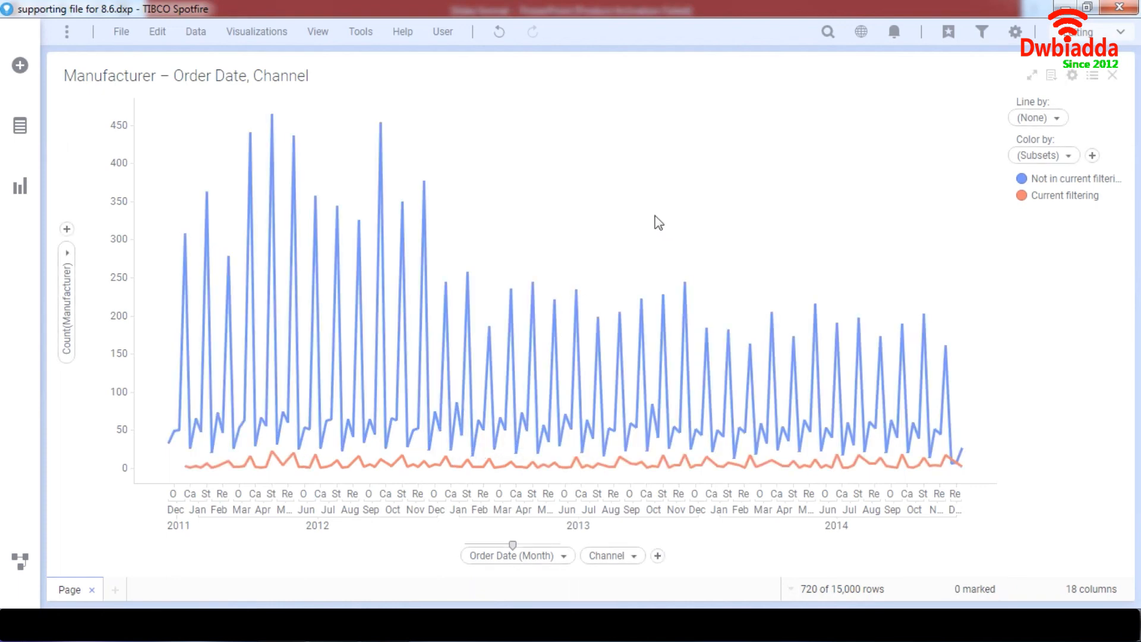